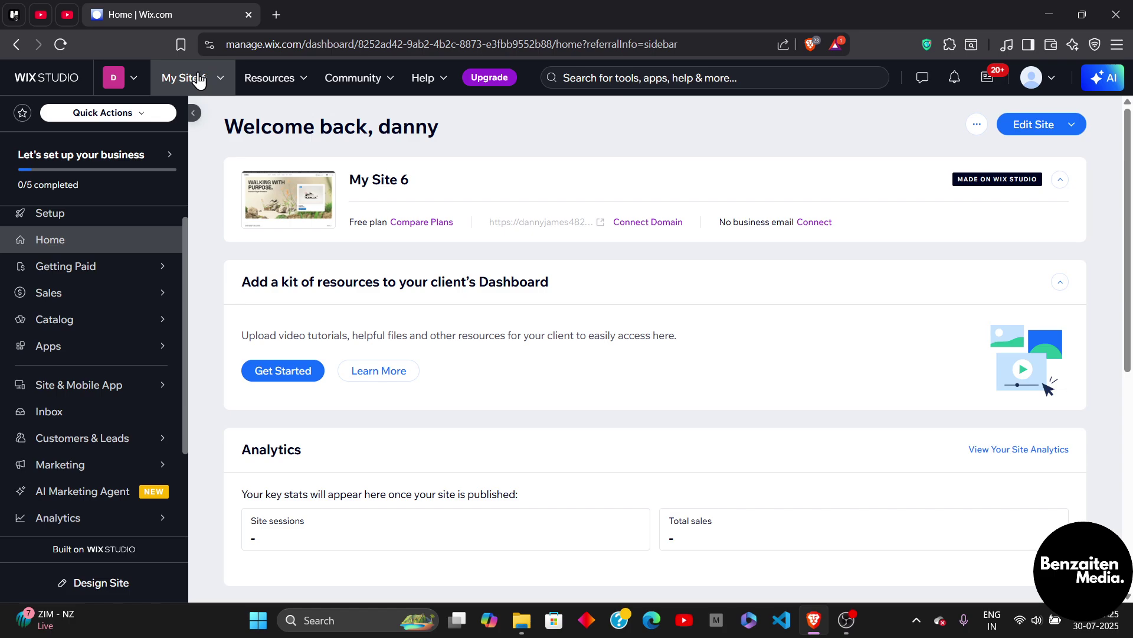
- Open the site's Forms & Submissions page under Customers & Leads
scroll(422, 273, "down", 1)
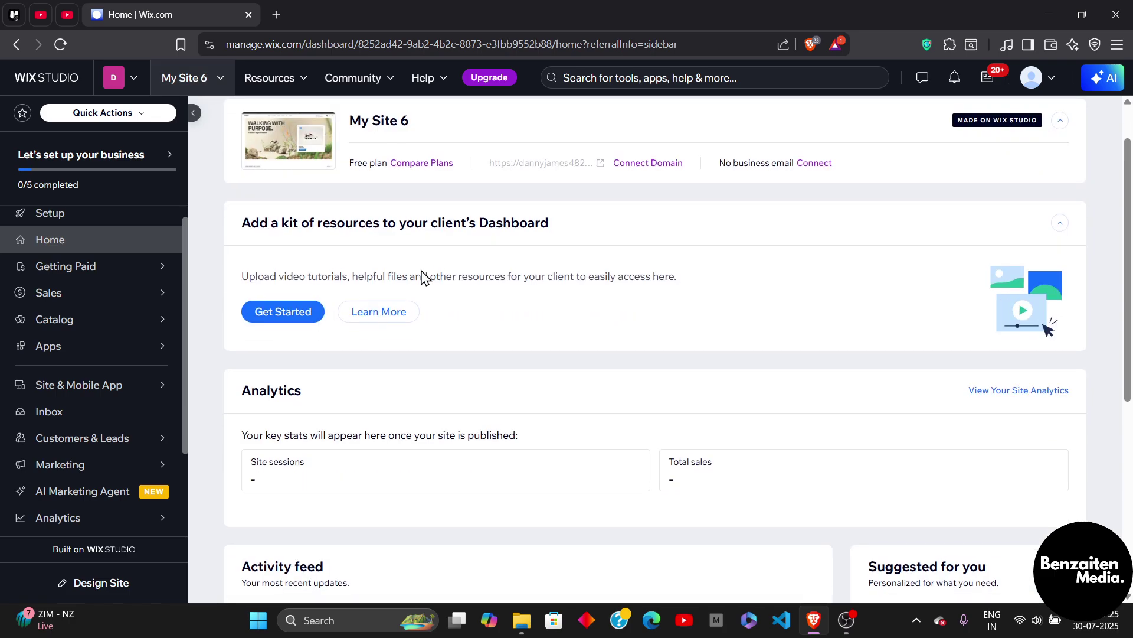
scroll(608, 298, "up", 1)
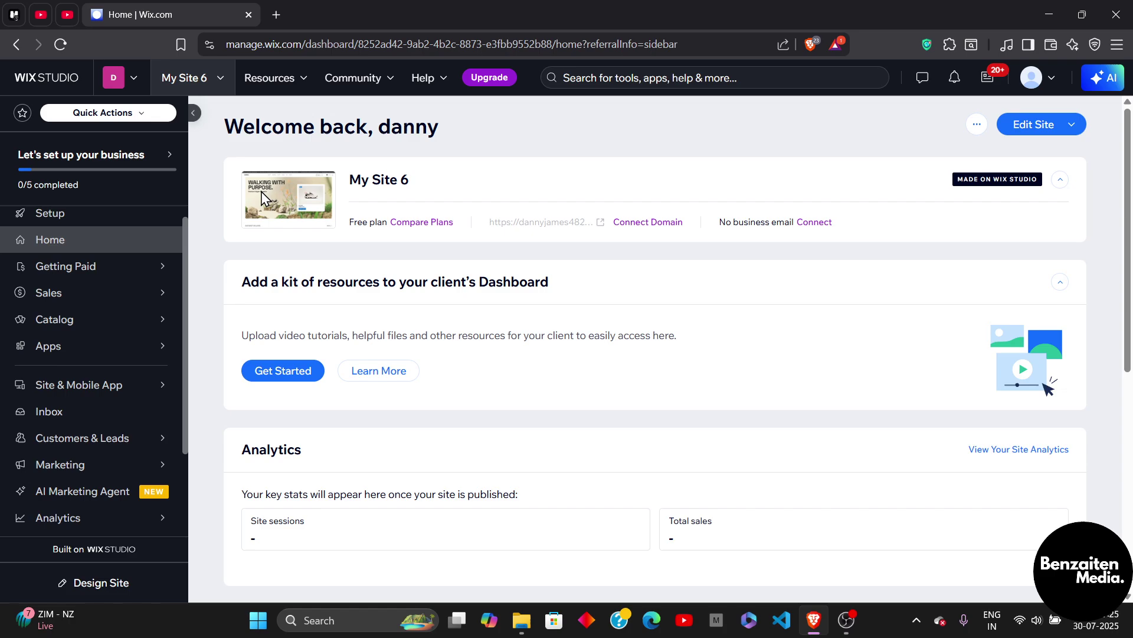
left_click(90, 448)
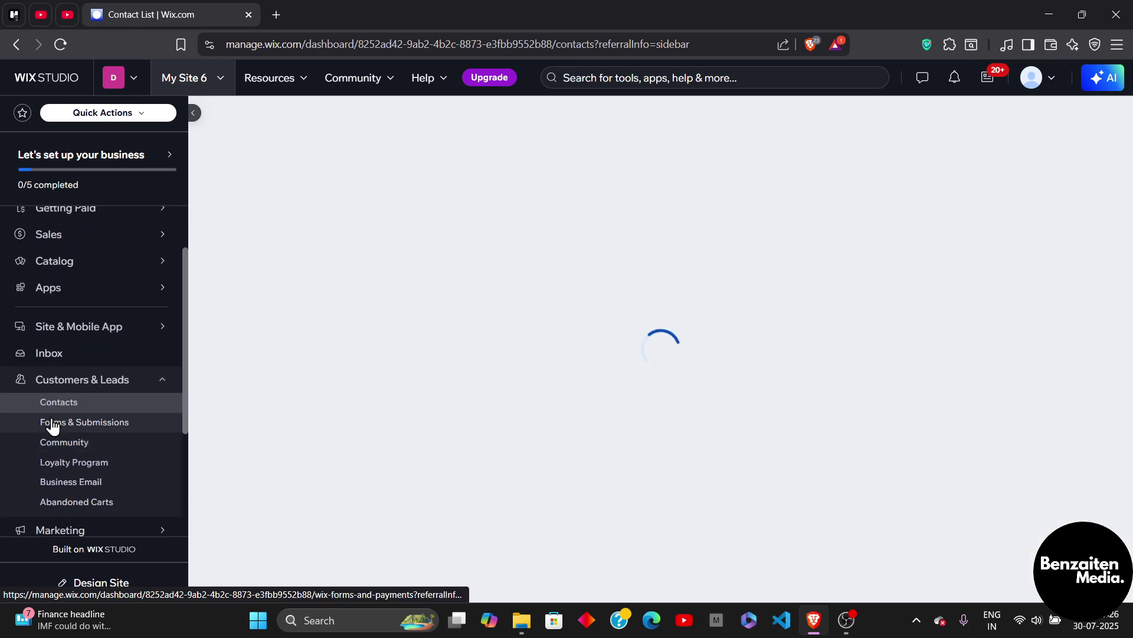
left_click(85, 424)
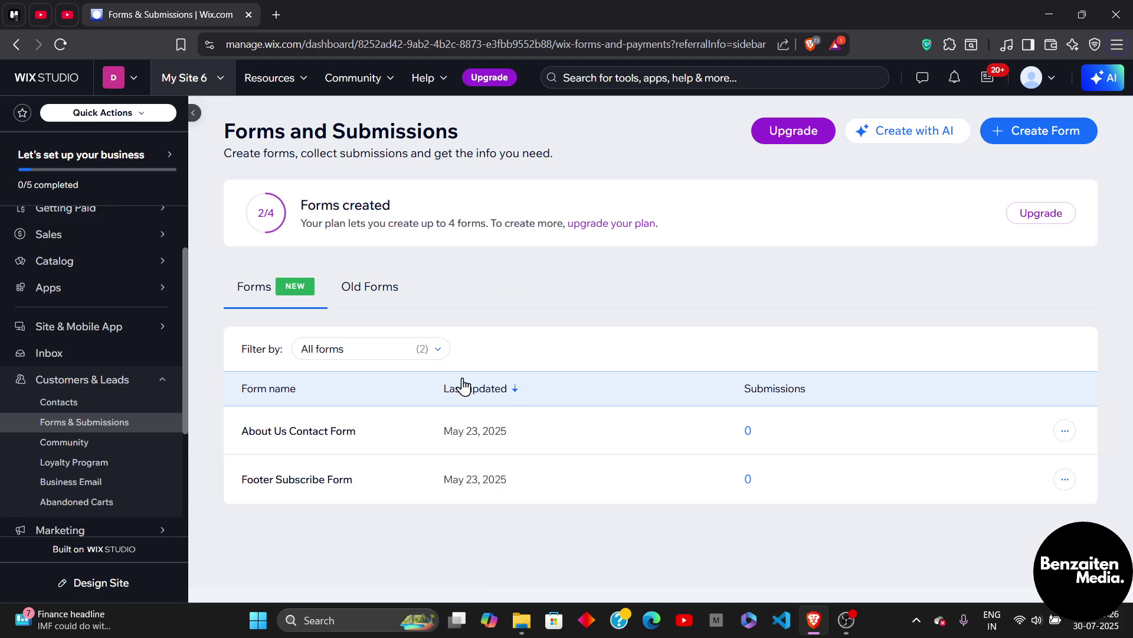
- Open the form settings of the About Us Contact Form
mouse_move(638, 428)
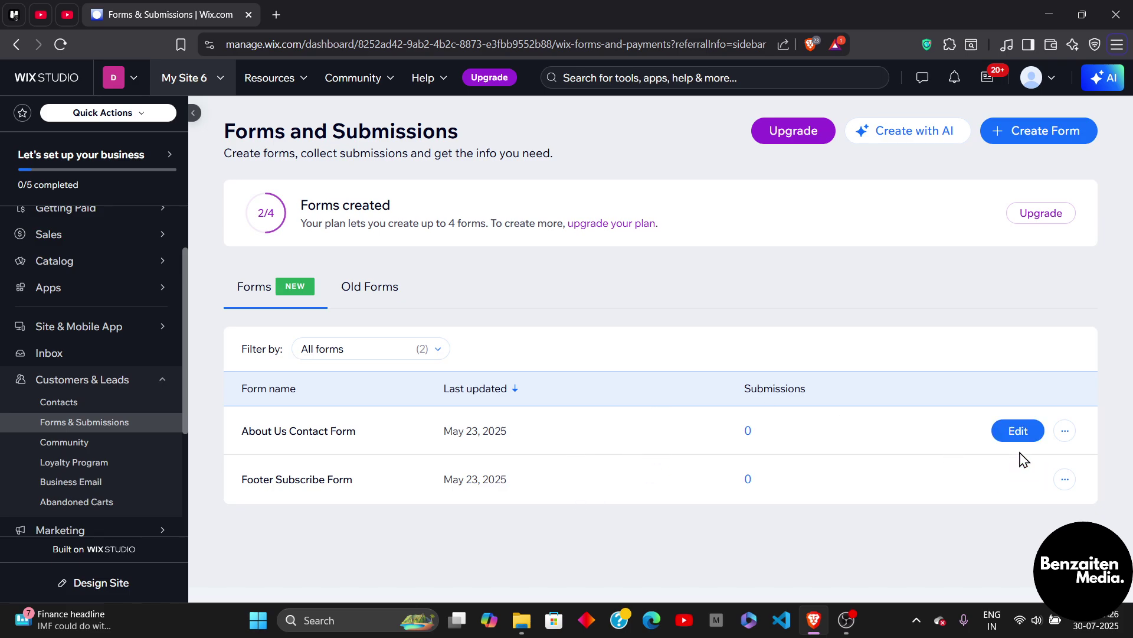
left_click(1067, 432)
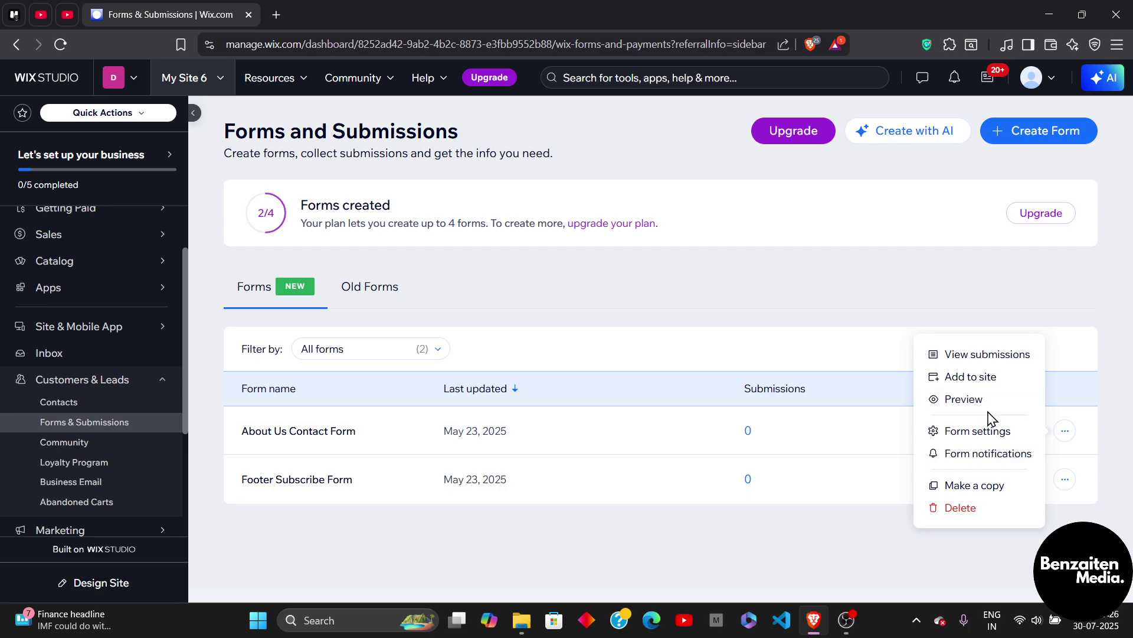
left_click(971, 432)
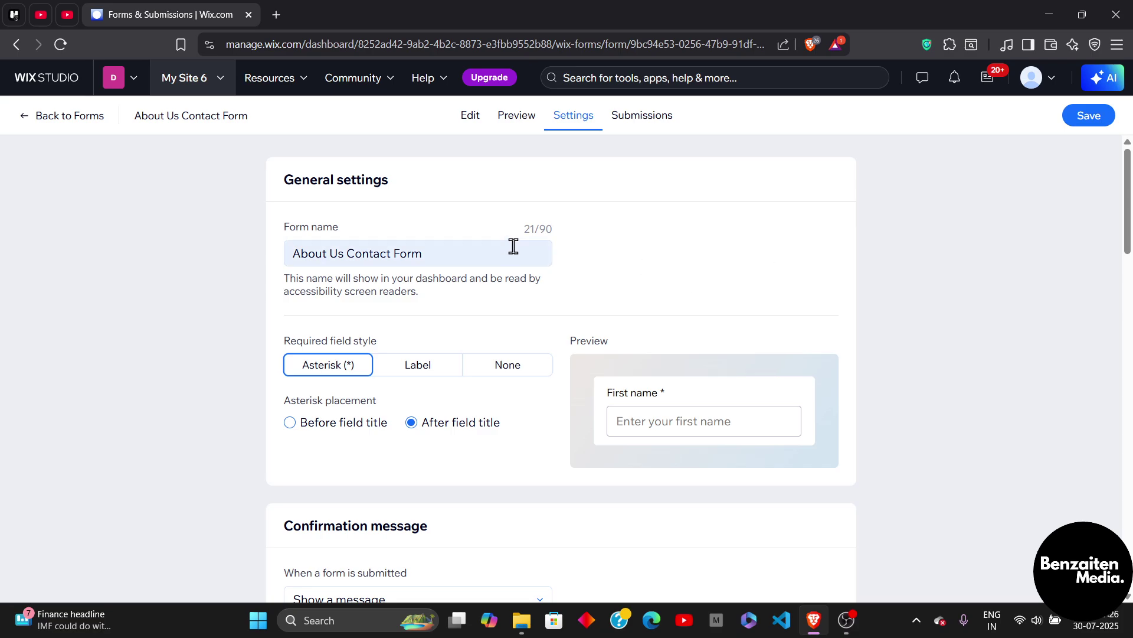
- Examine the form's general settings and the choices for what happens on submission, dismissing the Grammarly upgrade offer
left_click(458, 253)
left_click(236, 300)
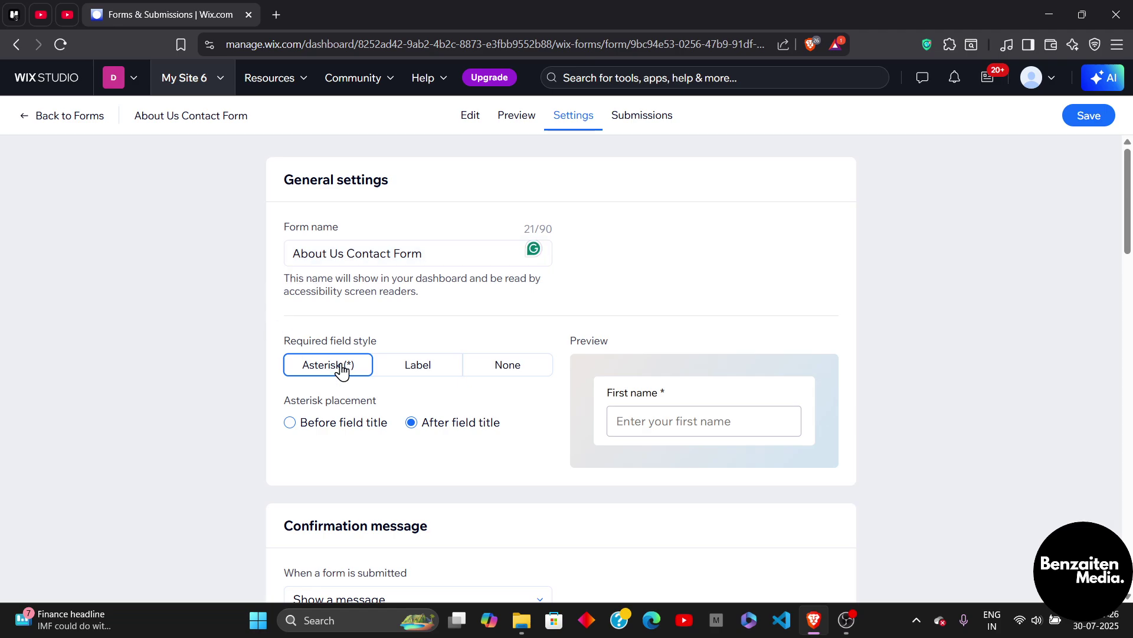
scroll(343, 369, "down", 1)
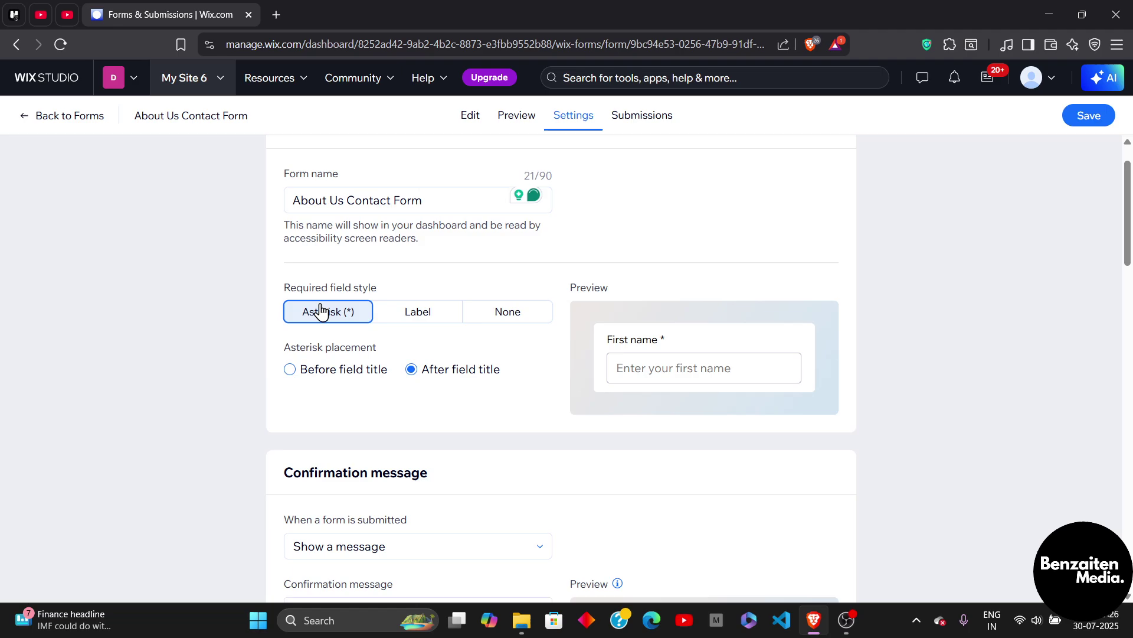
scroll(268, 325, "down", 1)
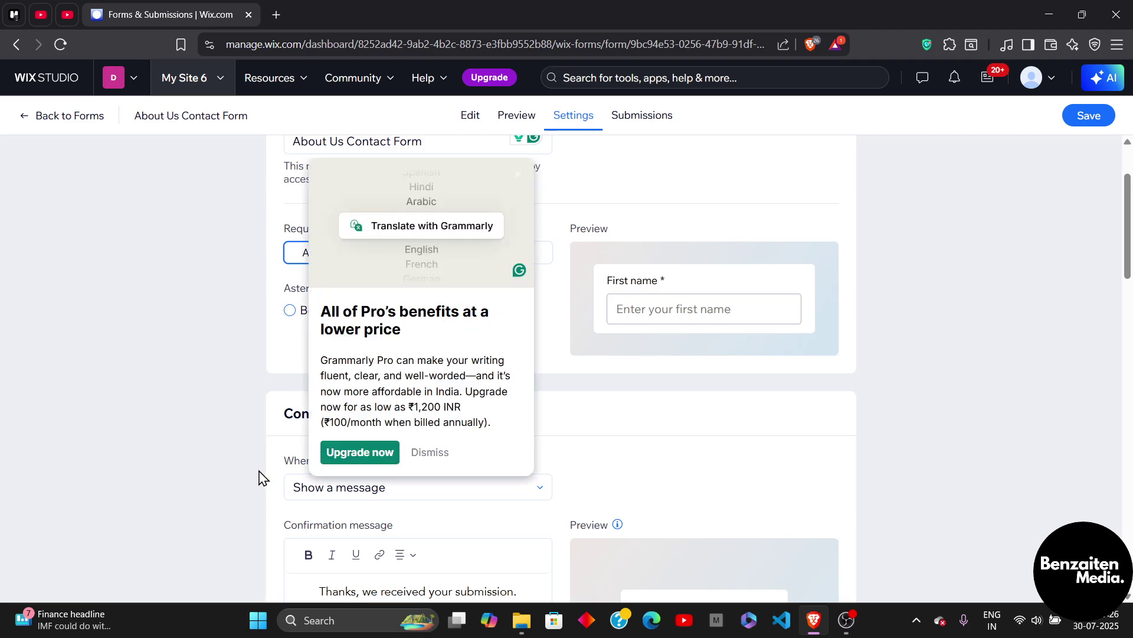
left_click(430, 452)
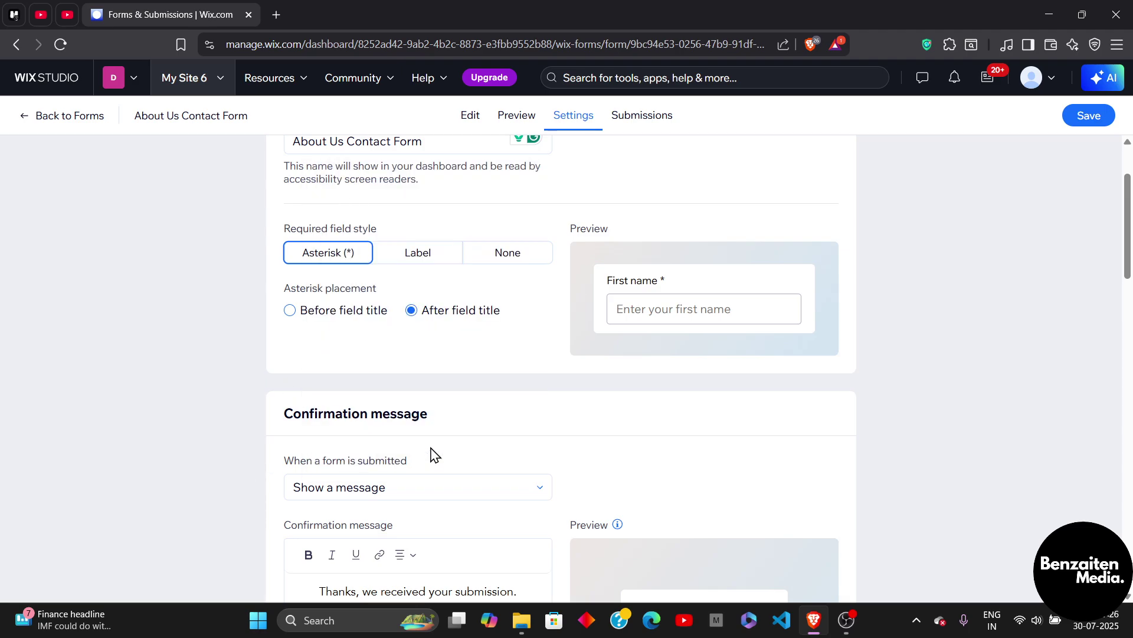
scroll(431, 455, "down", 4)
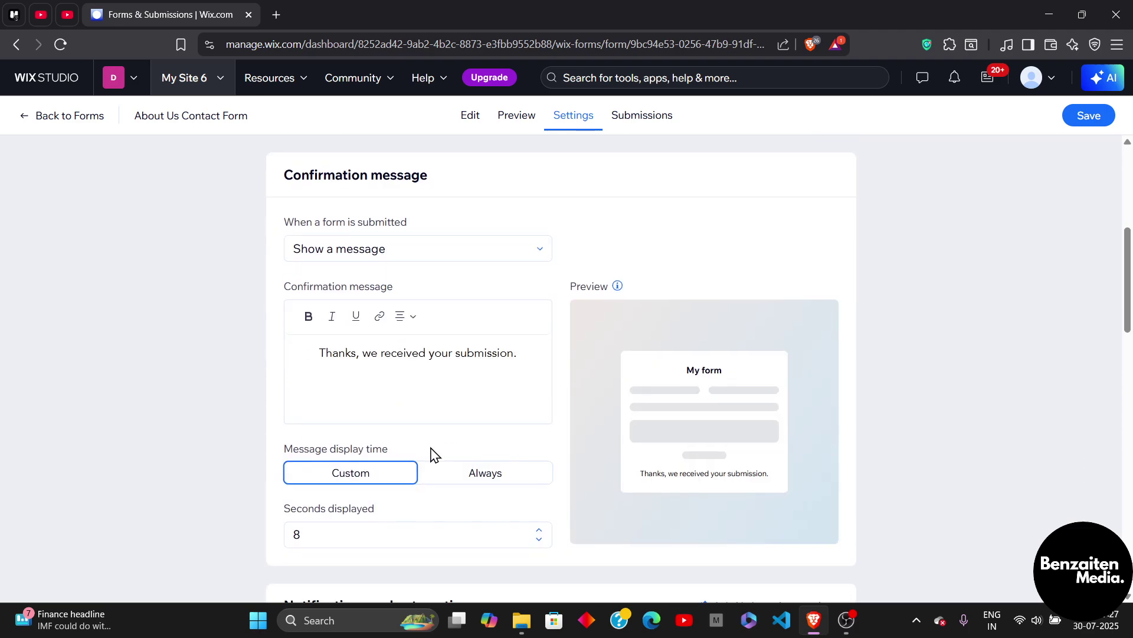
left_click(473, 255)
left_click(472, 255)
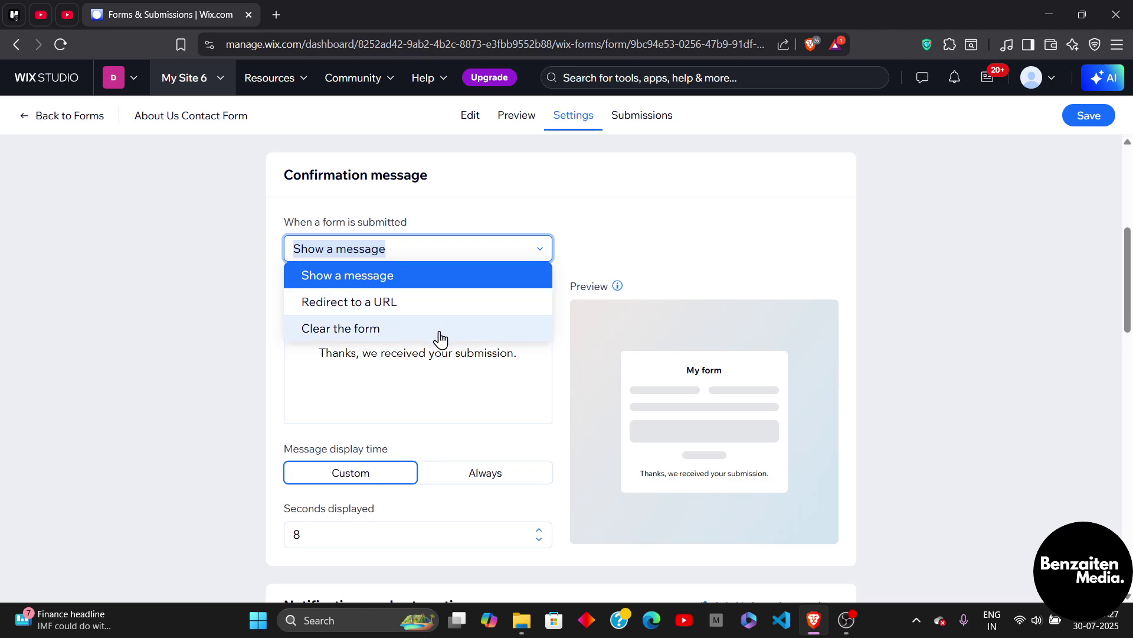
left_click(613, 234)
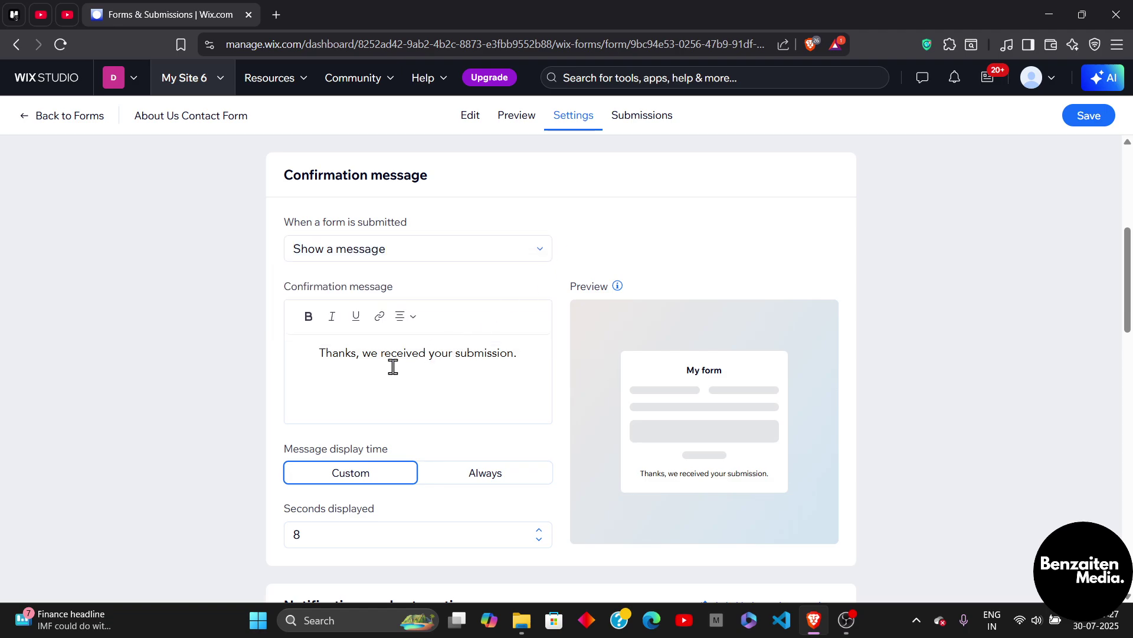
- Examine the form's message display time, notifications and automations, payments setup, advanced validations, spam filter, form status and regional format settings
scroll(473, 393, "down", 2)
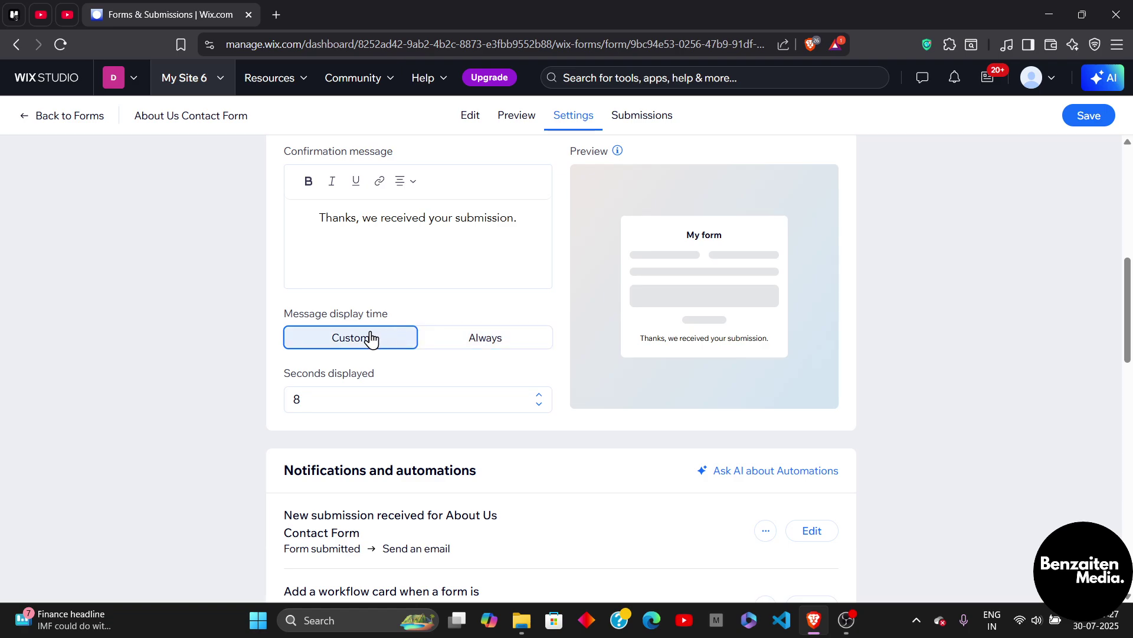
scroll(373, 385, "down", 2)
scroll(372, 380, "down", 3)
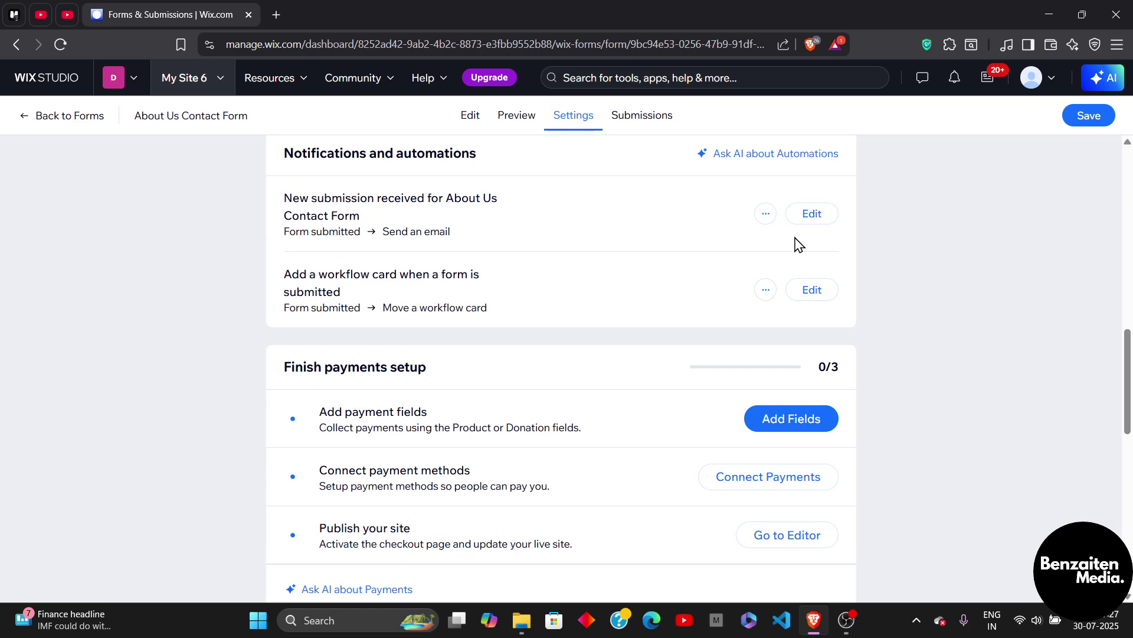
scroll(462, 277, "down", 1)
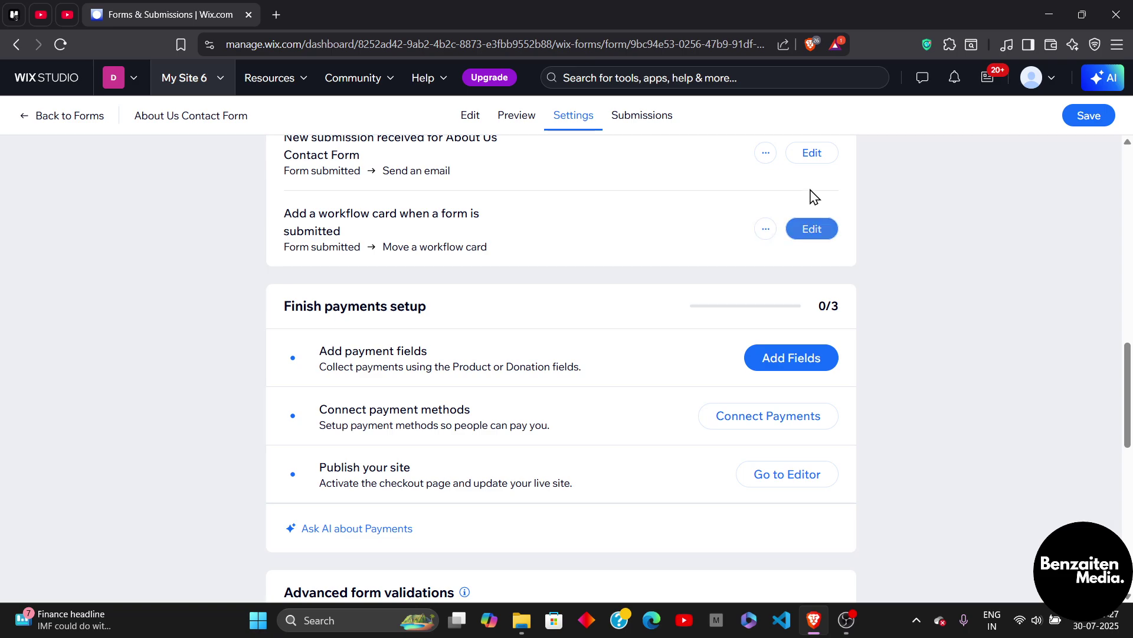
scroll(584, 309, "down", 2)
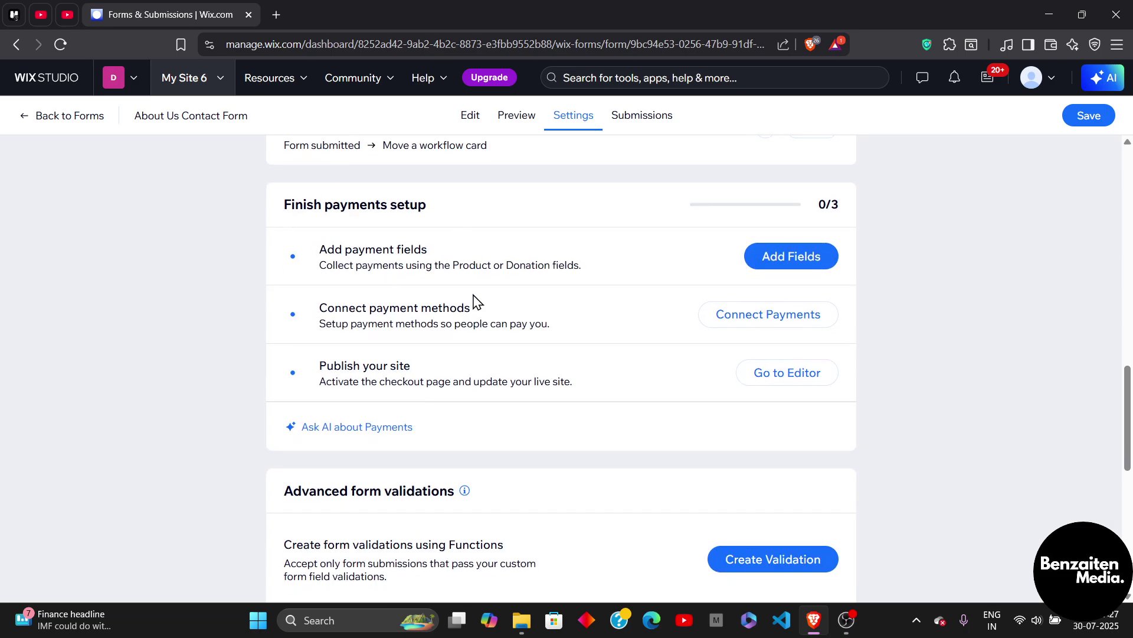
scroll(476, 310, "down", 1)
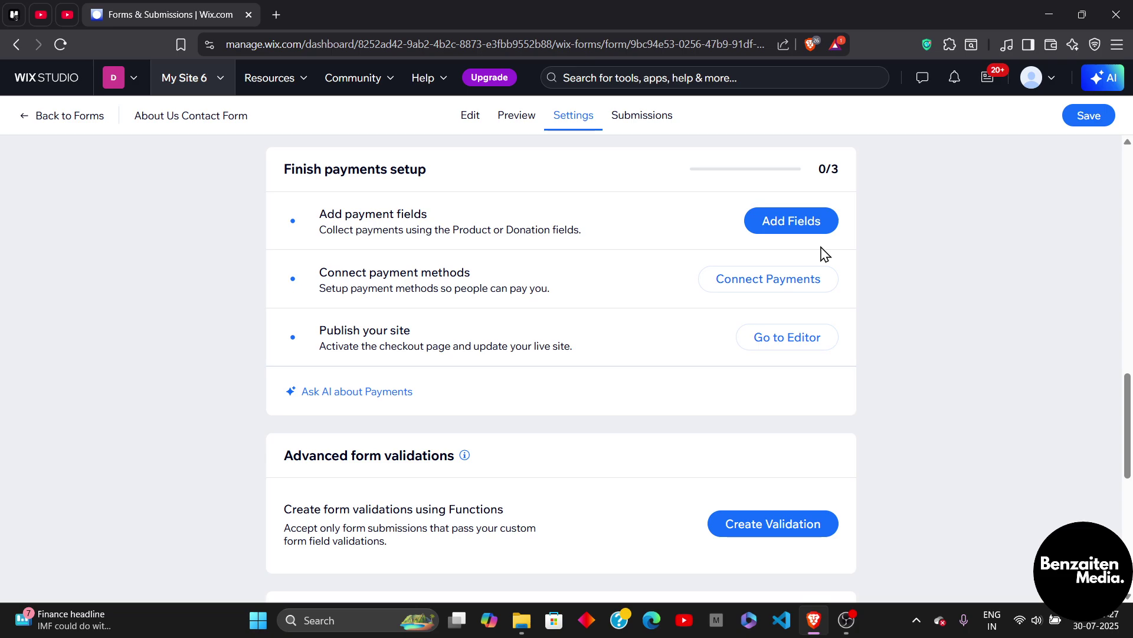
scroll(673, 334, "down", 4)
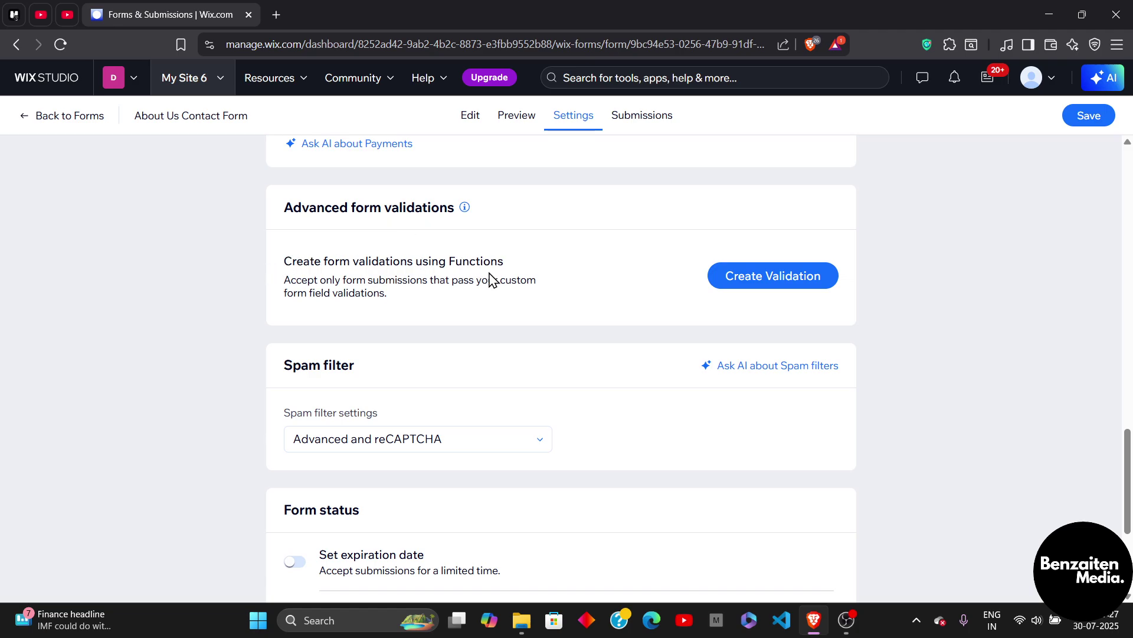
scroll(743, 227, "down", 1)
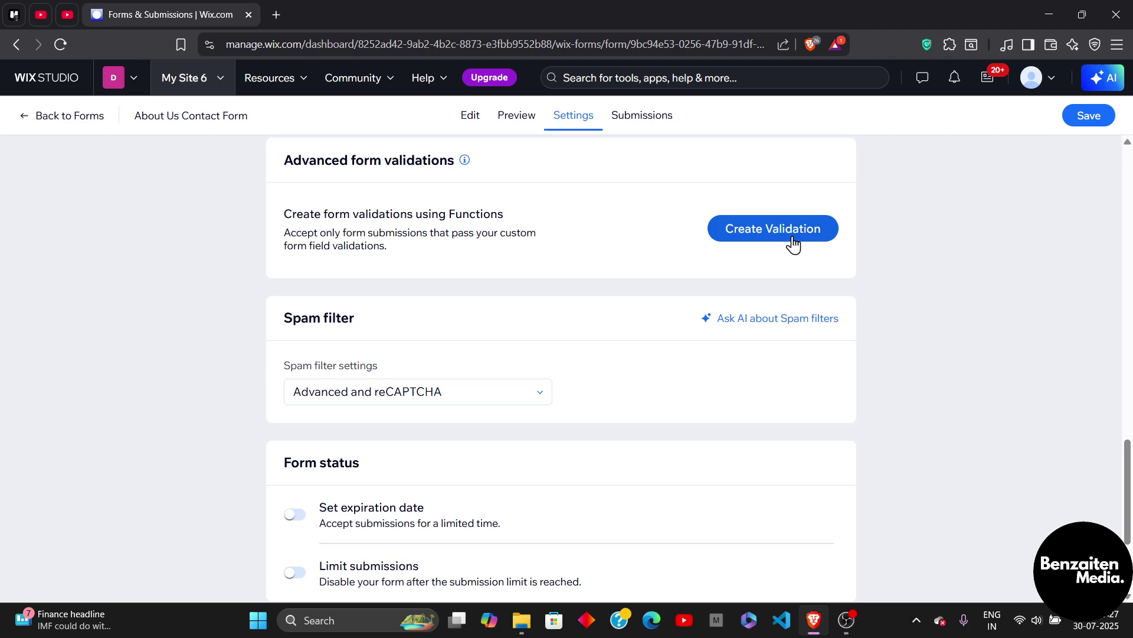
scroll(577, 331, "down", 2)
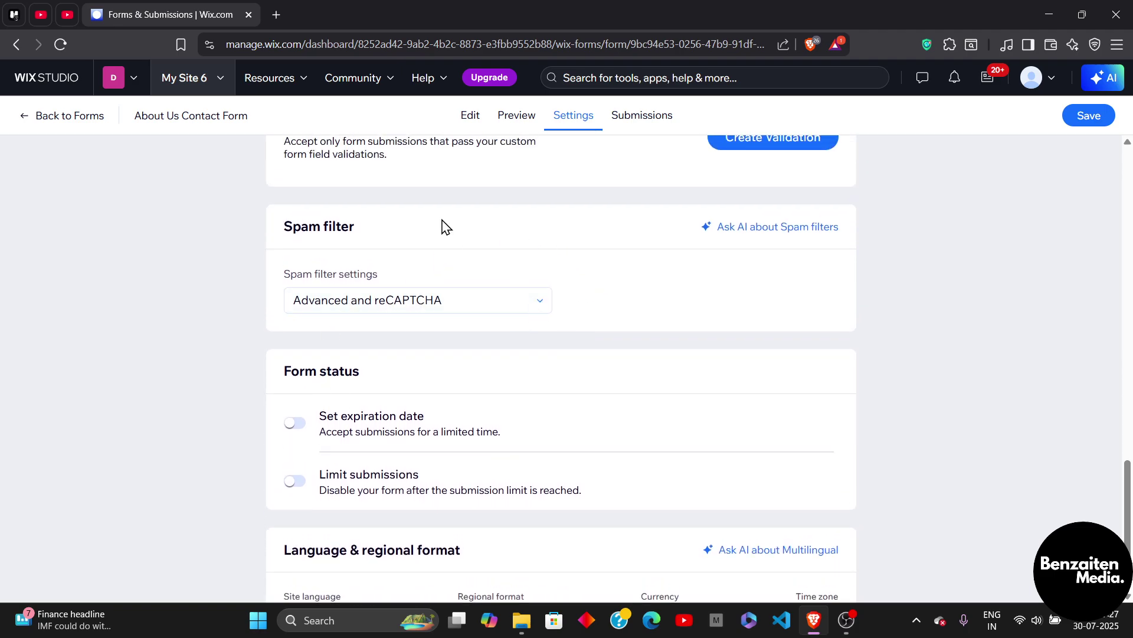
scroll(440, 468, "down", 2)
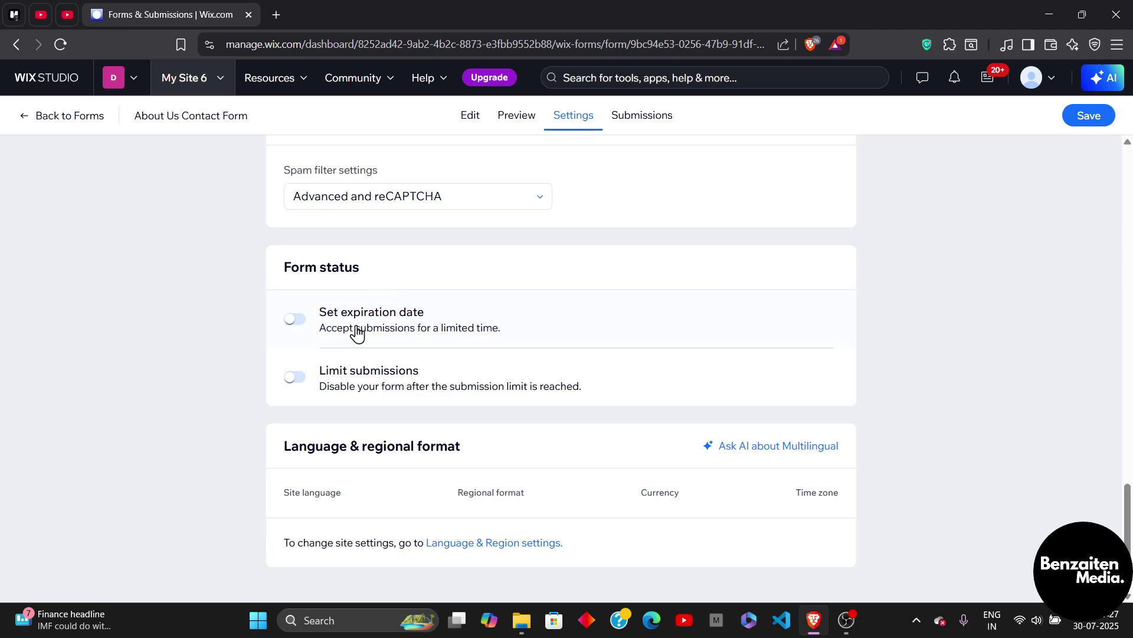
scroll(337, 385, "up", 6)
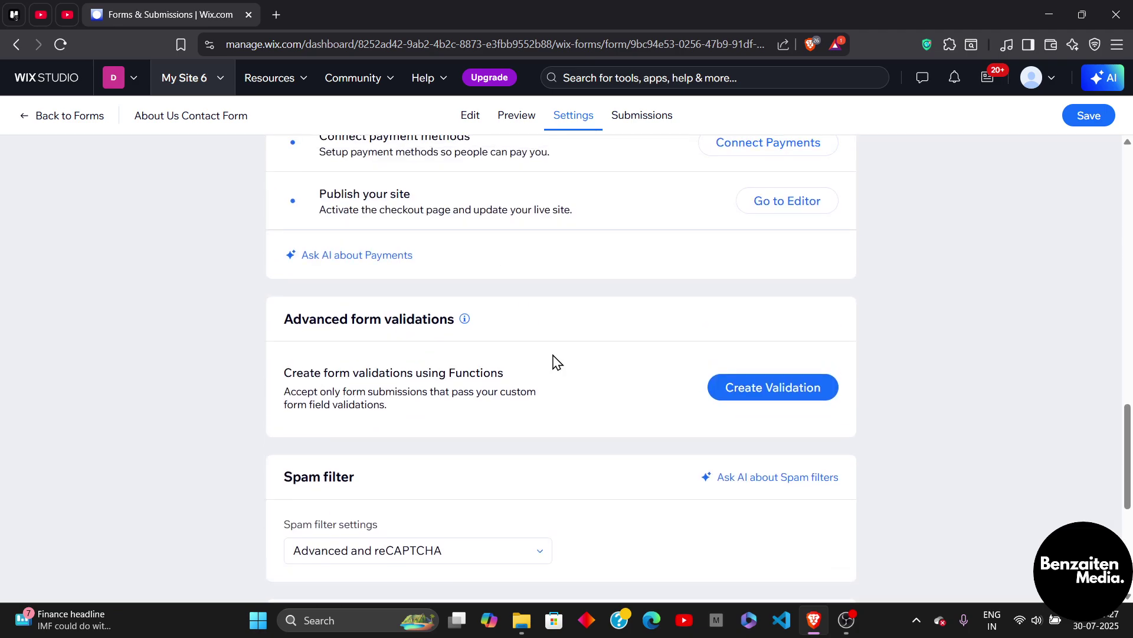
scroll(557, 361, "down", 6)
scroll(552, 359, "up", 4)
scroll(278, 405, "down", 4)
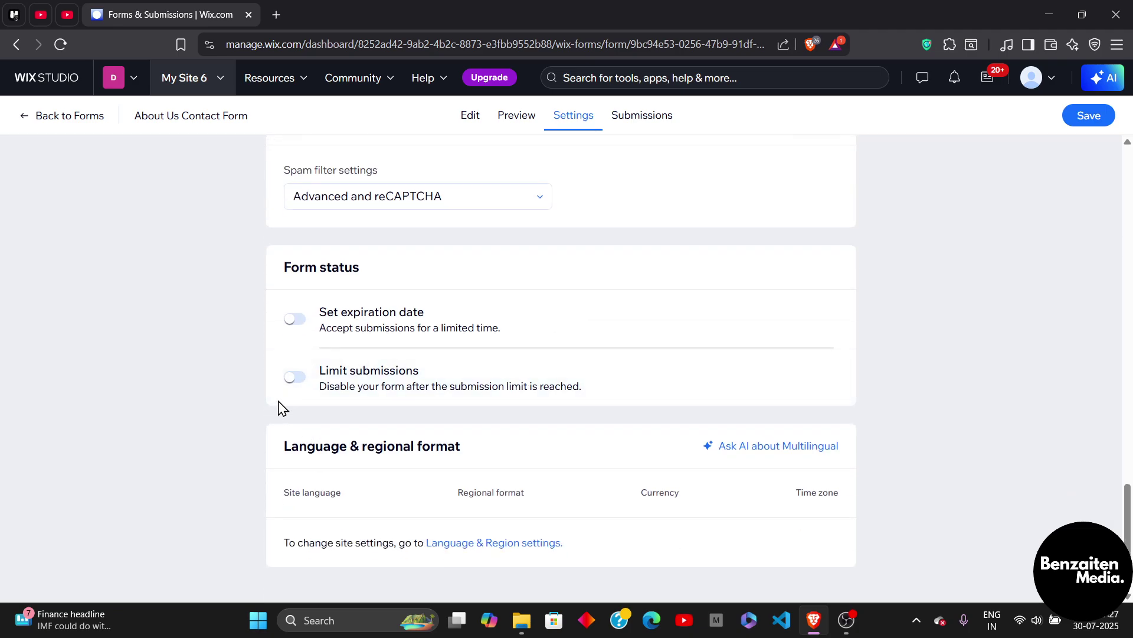
scroll(501, 310, "up", 4)
scroll(501, 305, "up", 2)
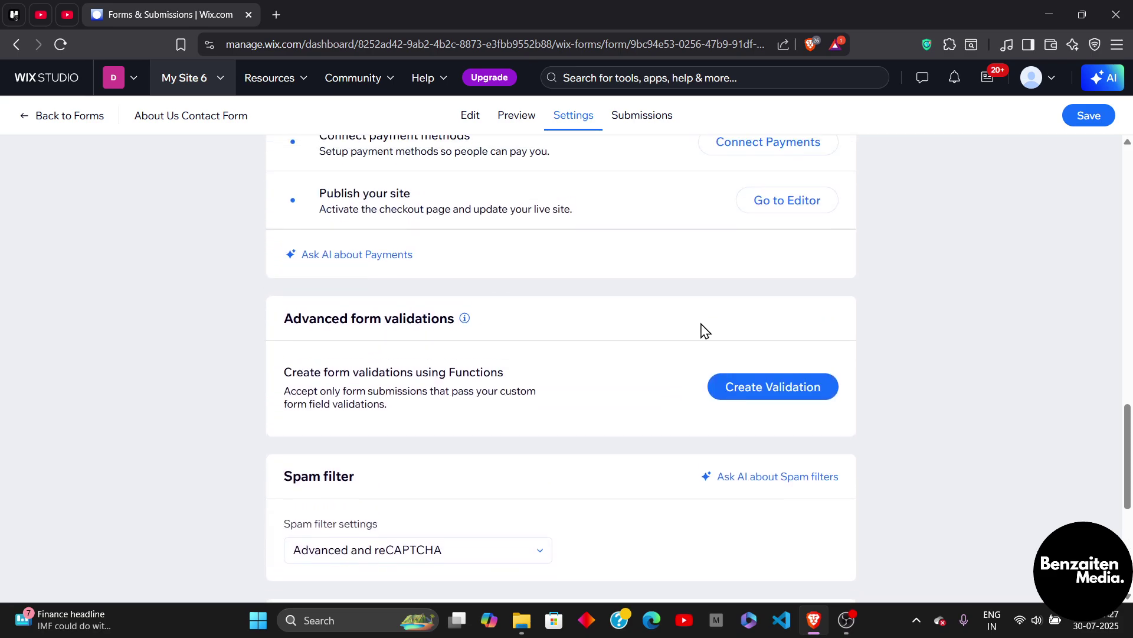
- View the function editor for creating a custom form validation, and return to the form's settings
left_click(748, 402)
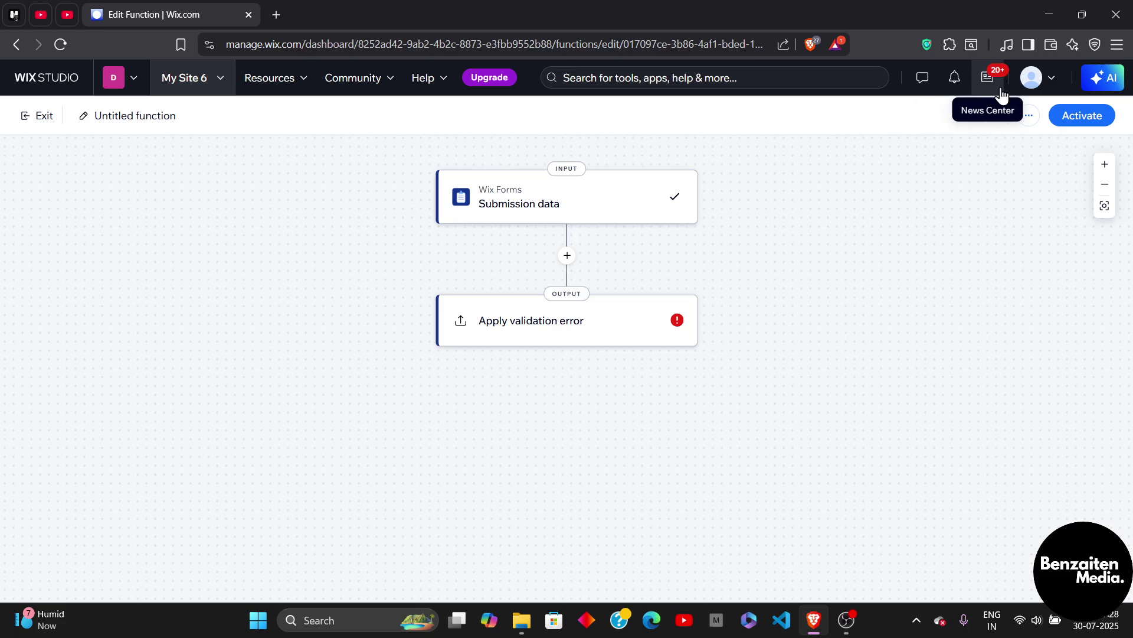
left_click(17, 48)
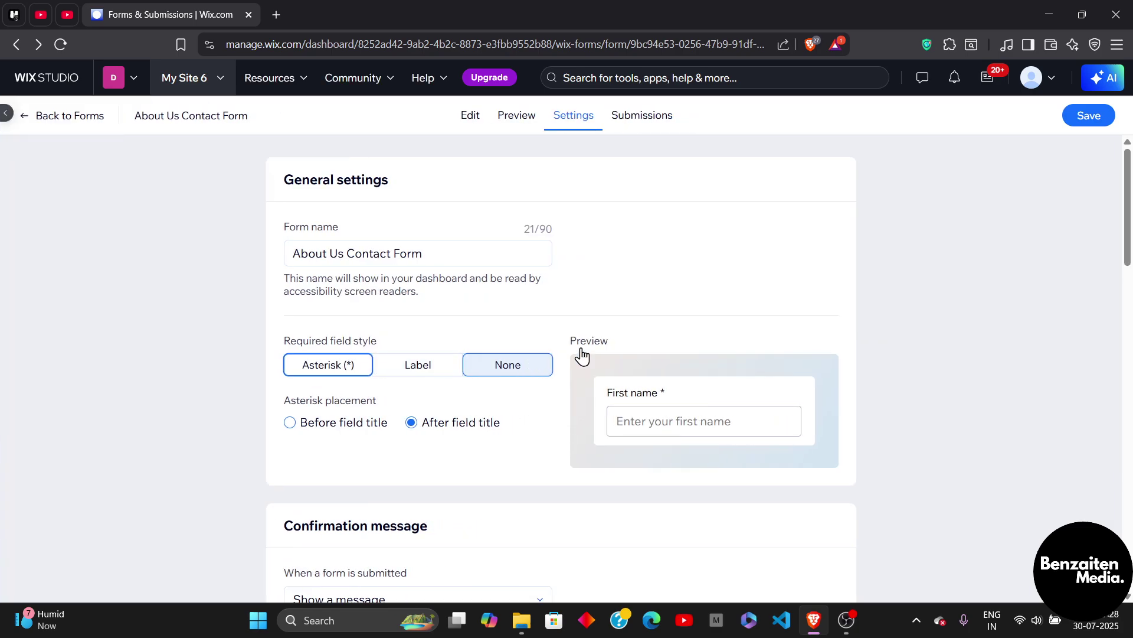
scroll(579, 261, "down", 3)
scroll(579, 260, "up", 2)
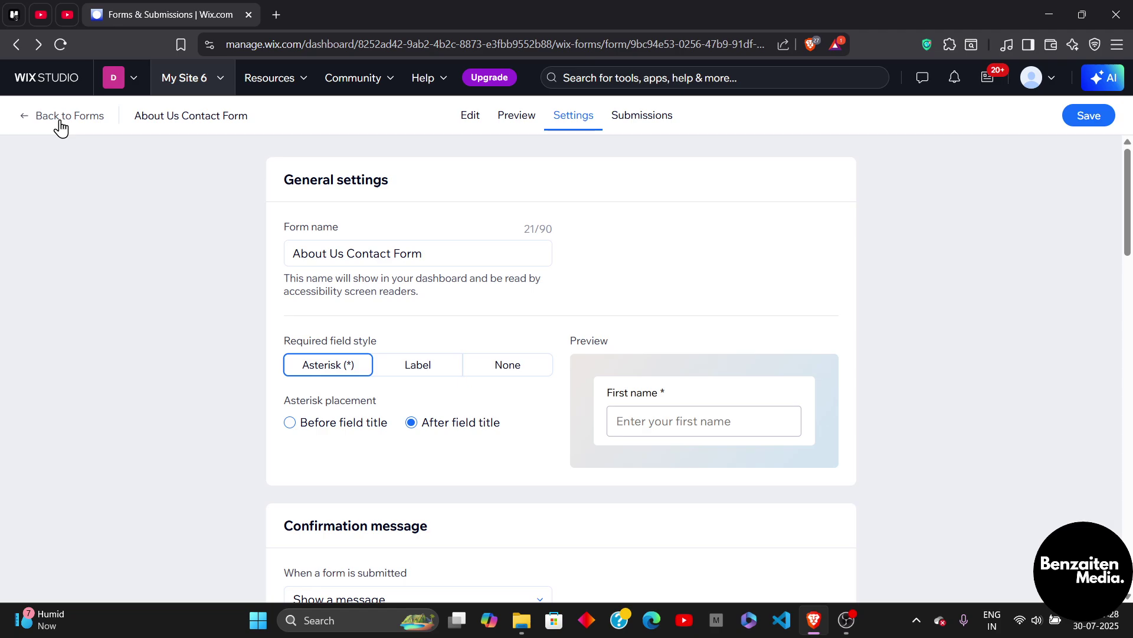
- Return to the forms list and create a new blank form
left_click(60, 122)
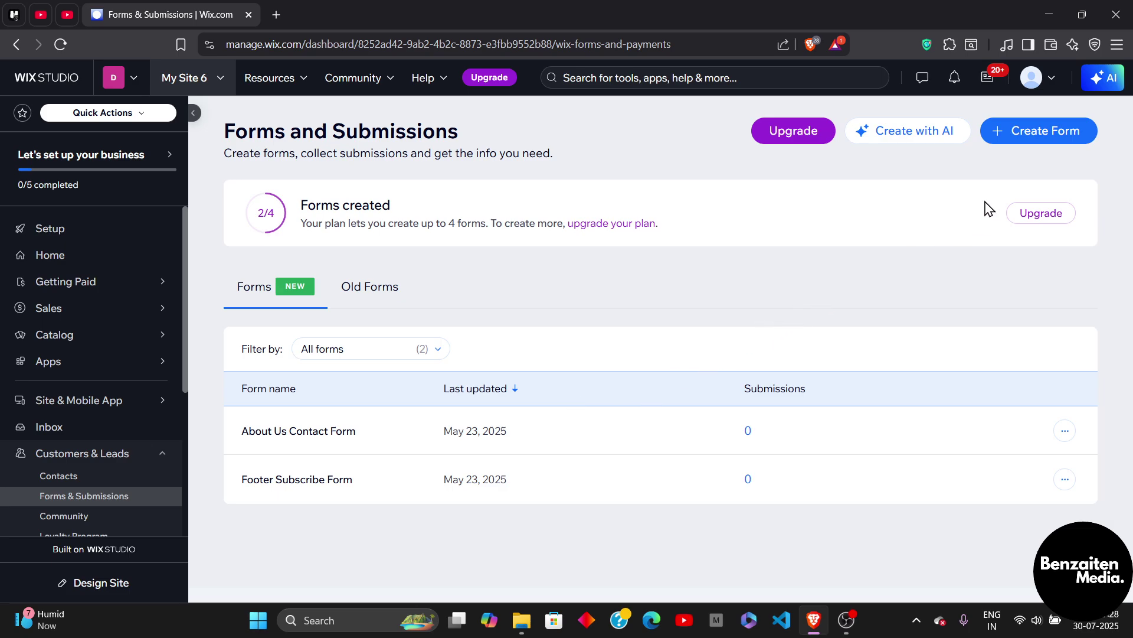
left_click(1033, 140)
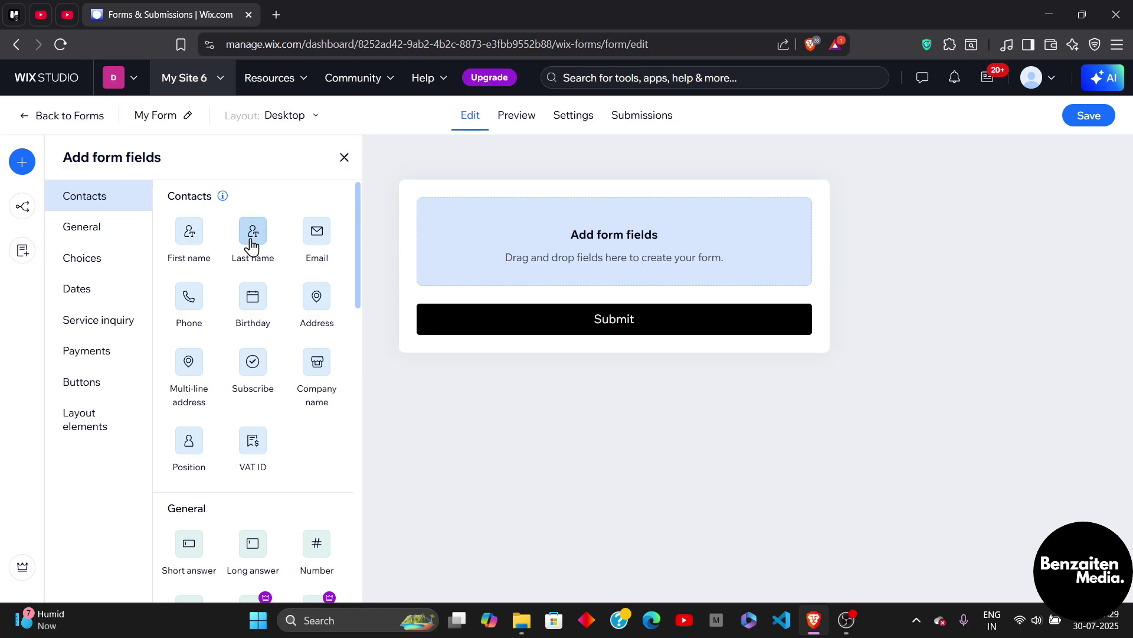
- Add First name, Last name and Email contact fields in that order above the form's Submit button
left_click_drag(189, 234, 526, 226)
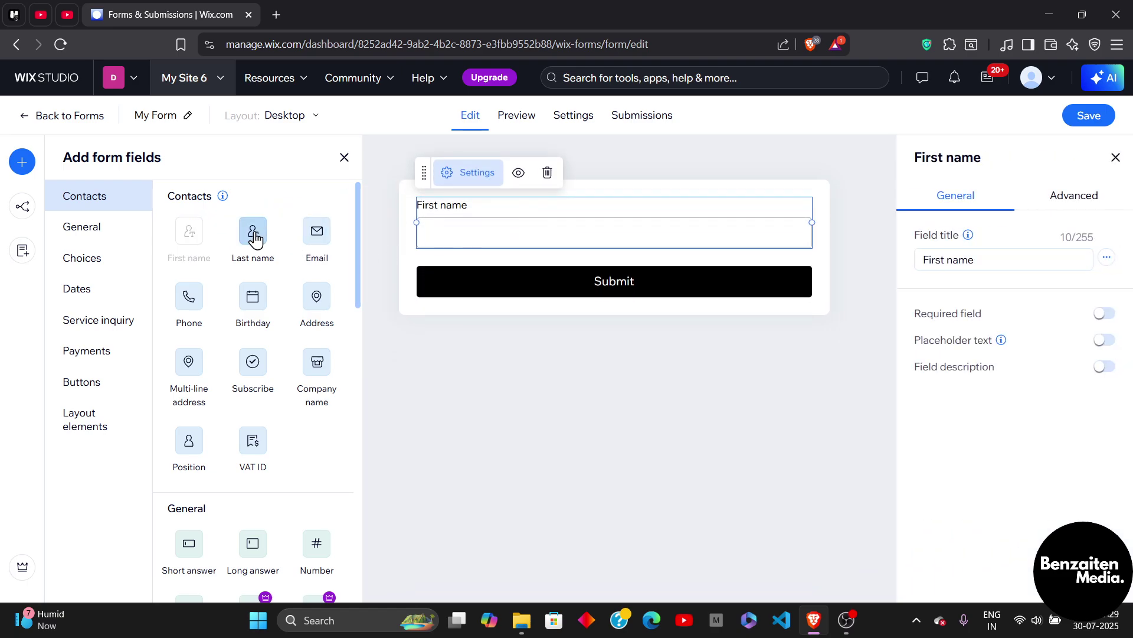
left_click_drag(253, 233, 602, 329)
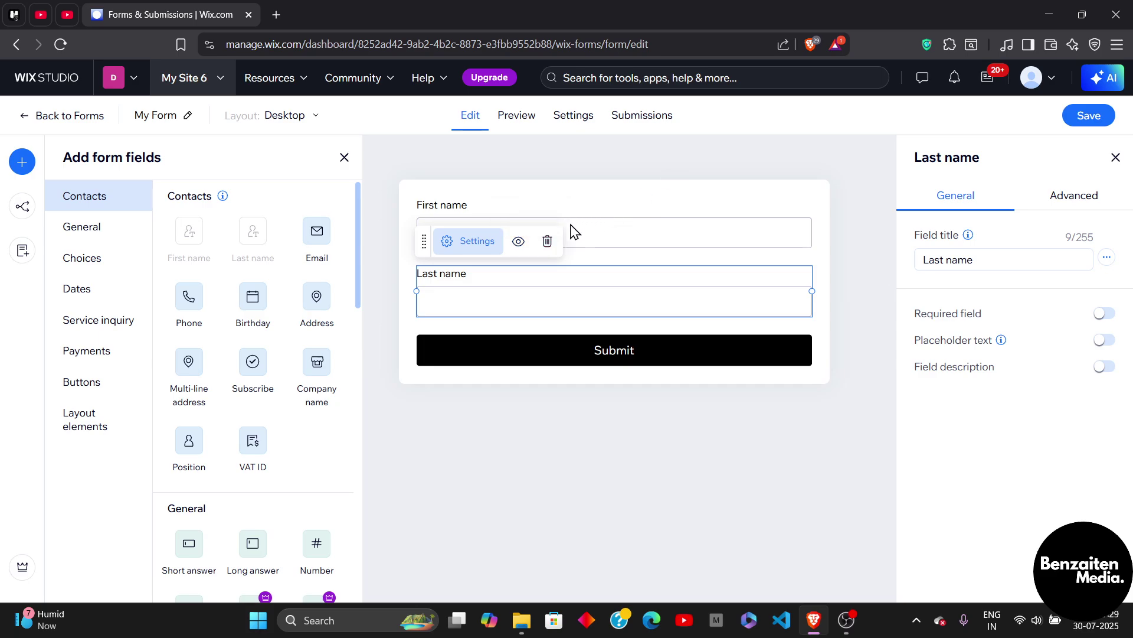
left_click(680, 155)
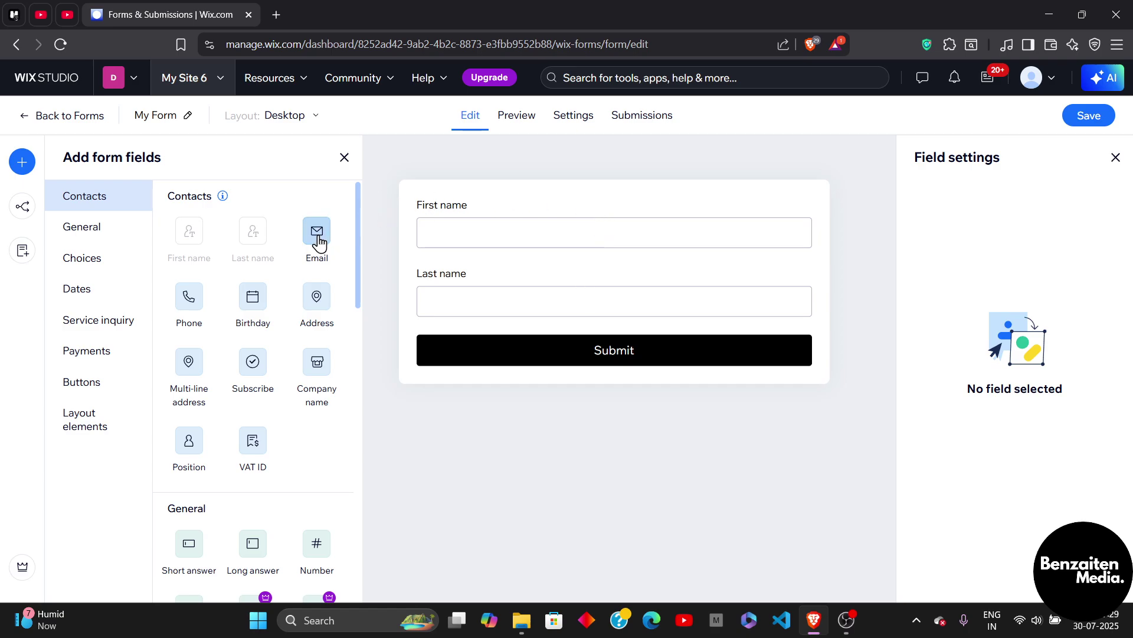
left_click_drag(317, 242, 506, 381)
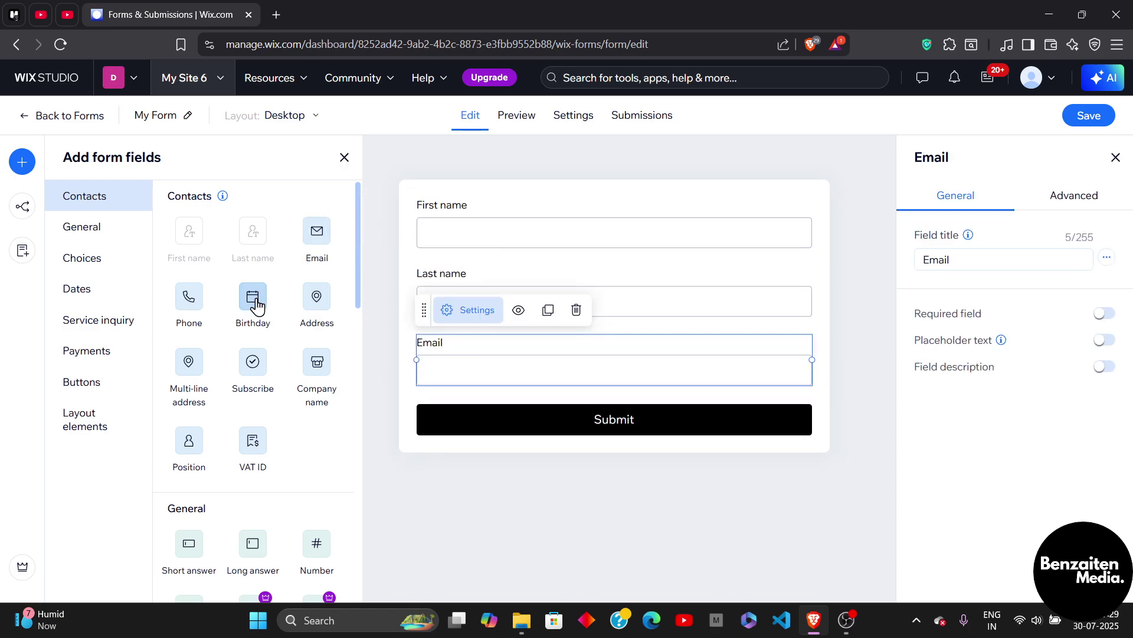
- Add Phone, Address, Position and Link fields in that order between the Email field and the Submit button
left_click_drag(427, 341, 537, 455)
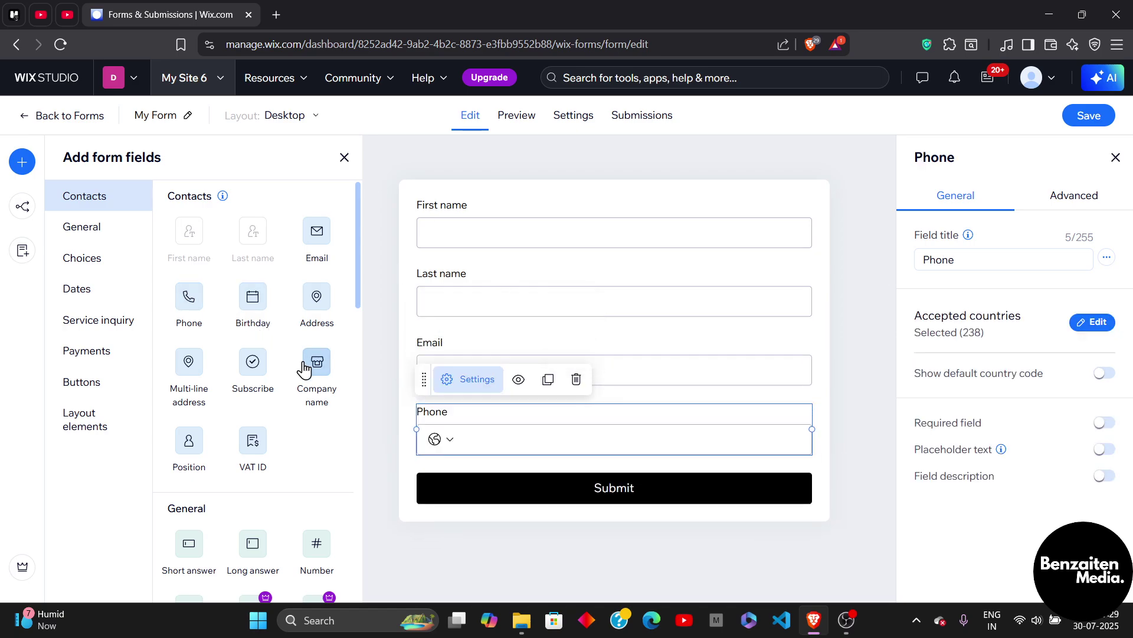
left_click_drag(319, 309, 531, 524)
scroll(298, 416, "down", 2)
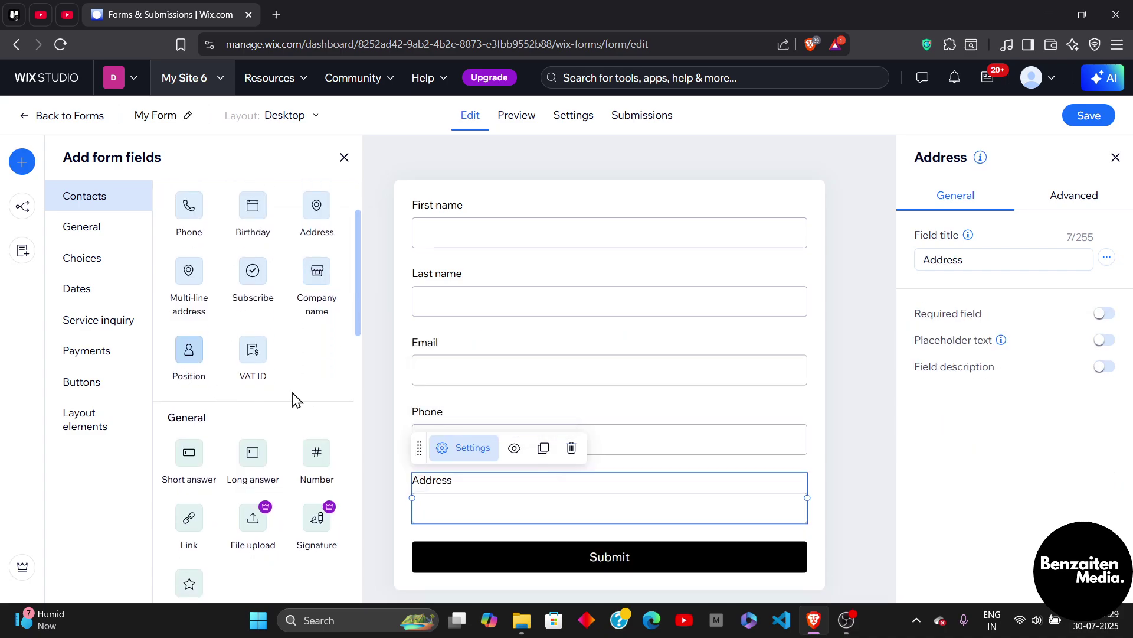
scroll(576, 407, "down", 1)
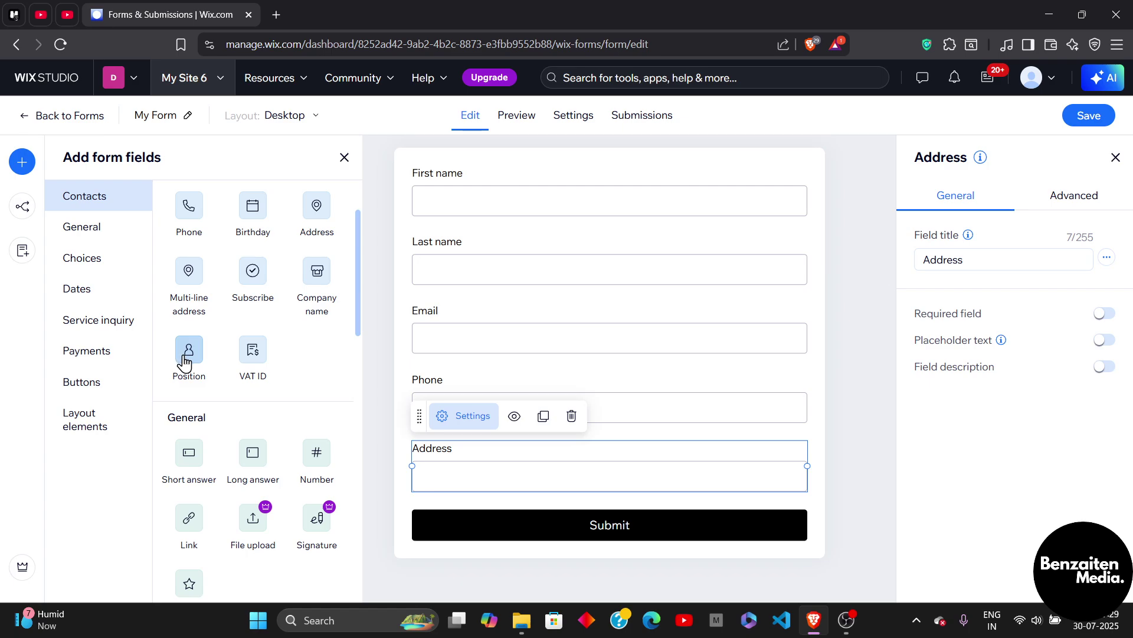
left_click_drag(189, 353, 507, 531)
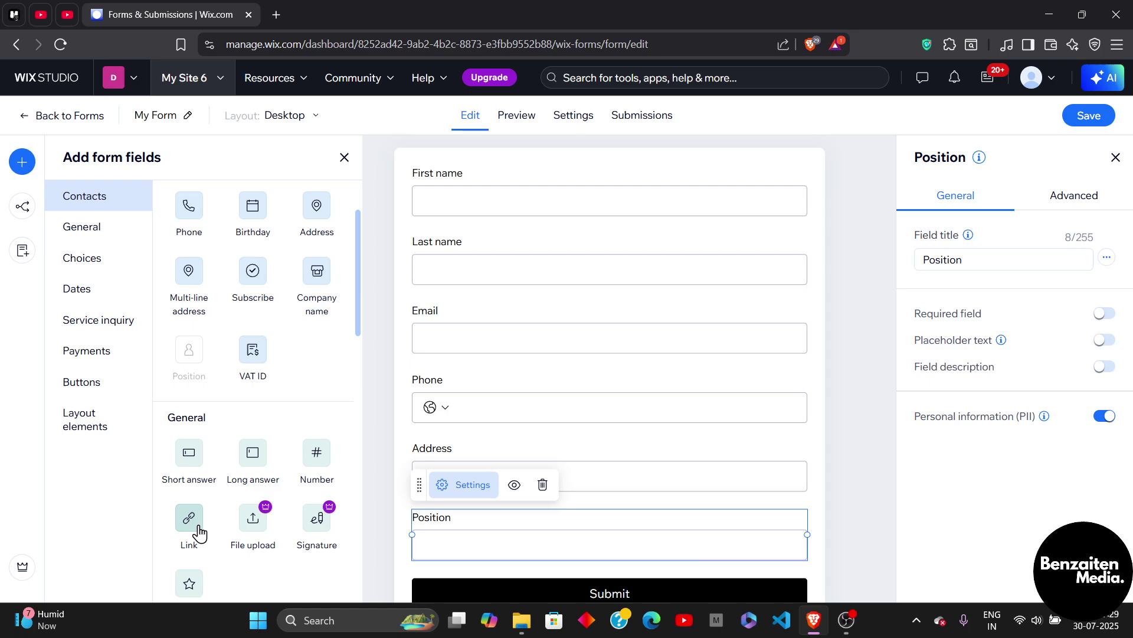
left_click_drag(189, 519, 523, 496)
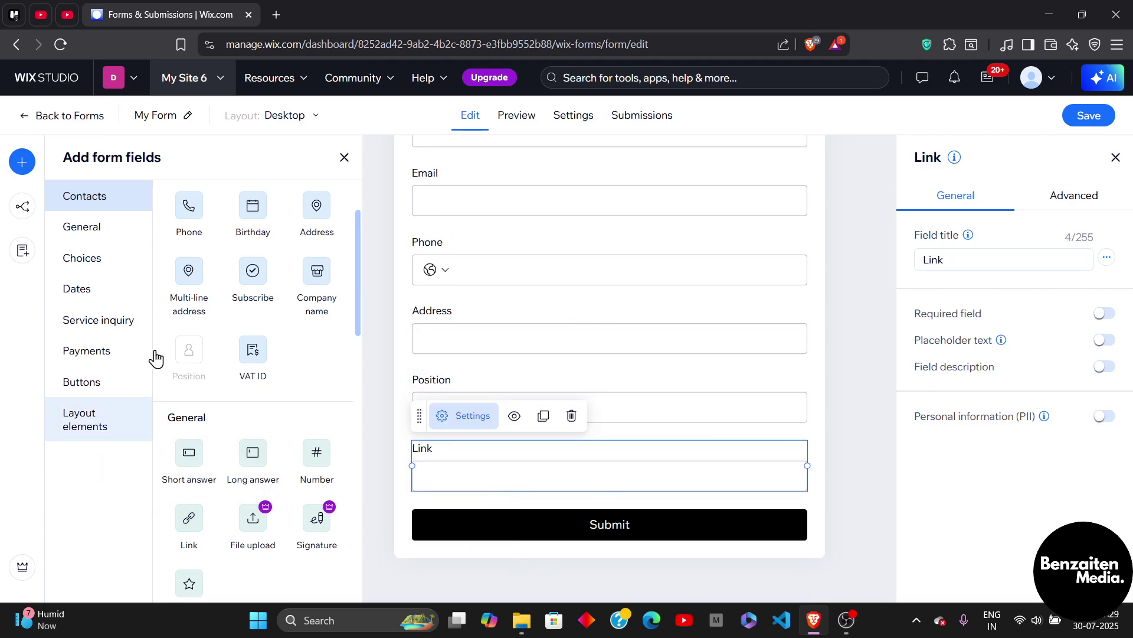
- Add a Date and time field to the form between the Link field and the Submit button
left_click(72, 232)
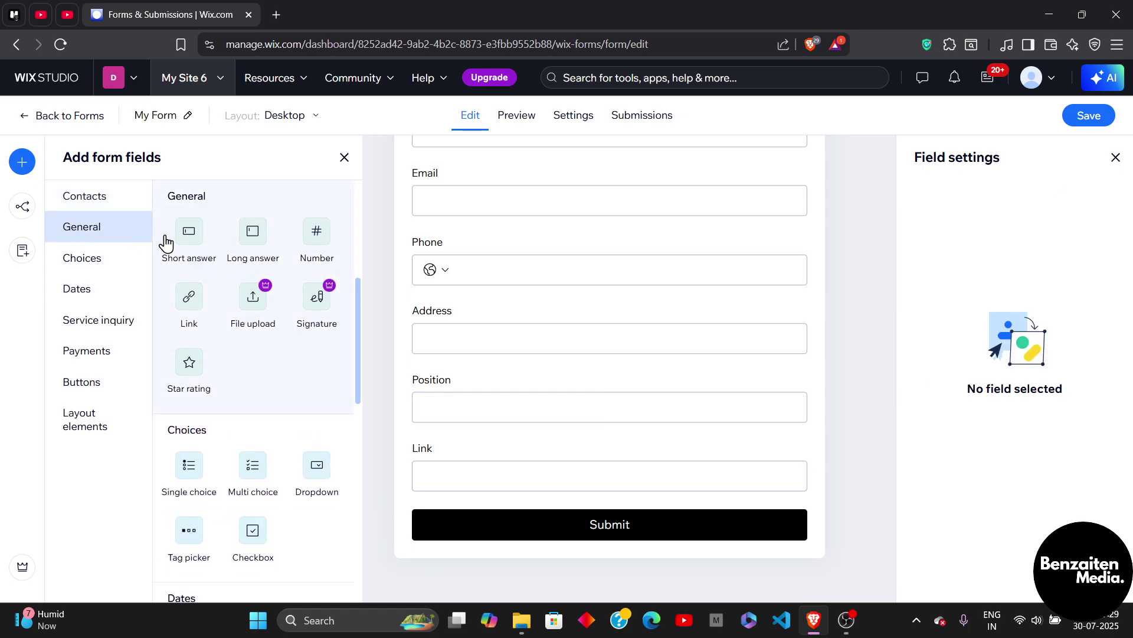
scroll(232, 400, "down", 2)
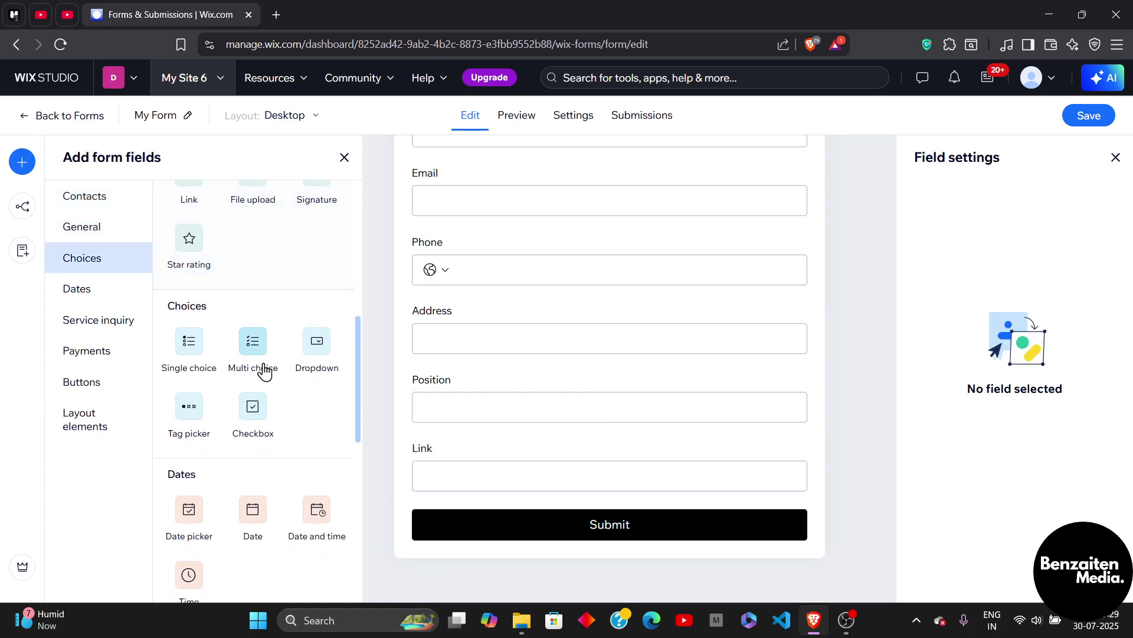
scroll(286, 401, "down", 1)
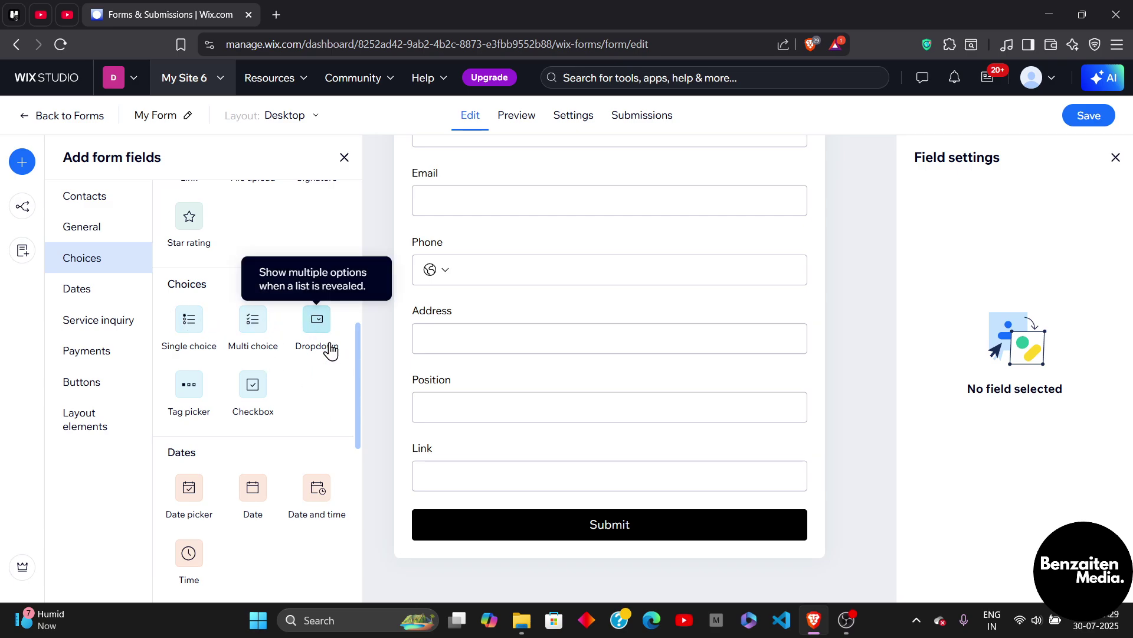
scroll(329, 350, "down", 3)
scroll(270, 405, "down", 1)
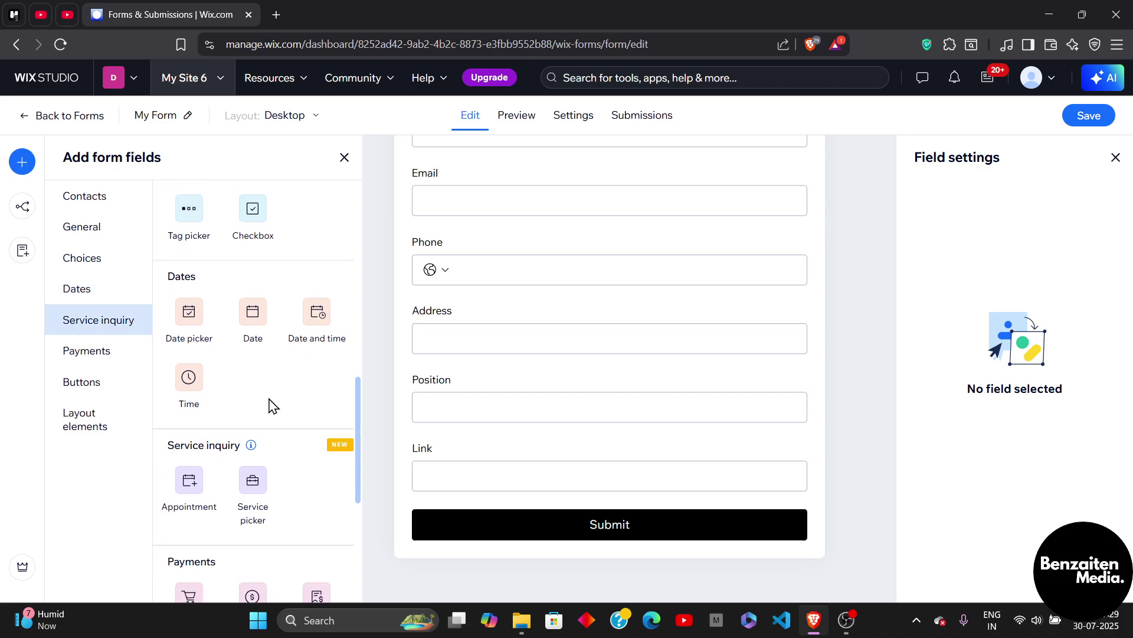
scroll(285, 366, "down", 1)
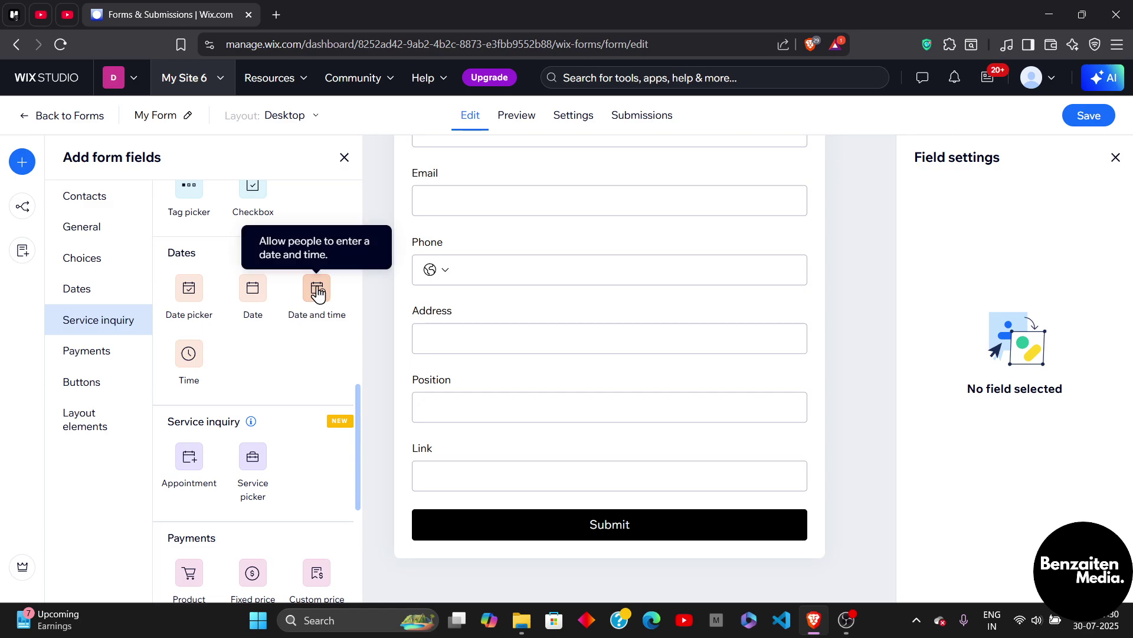
left_click_drag(320, 300, 522, 555)
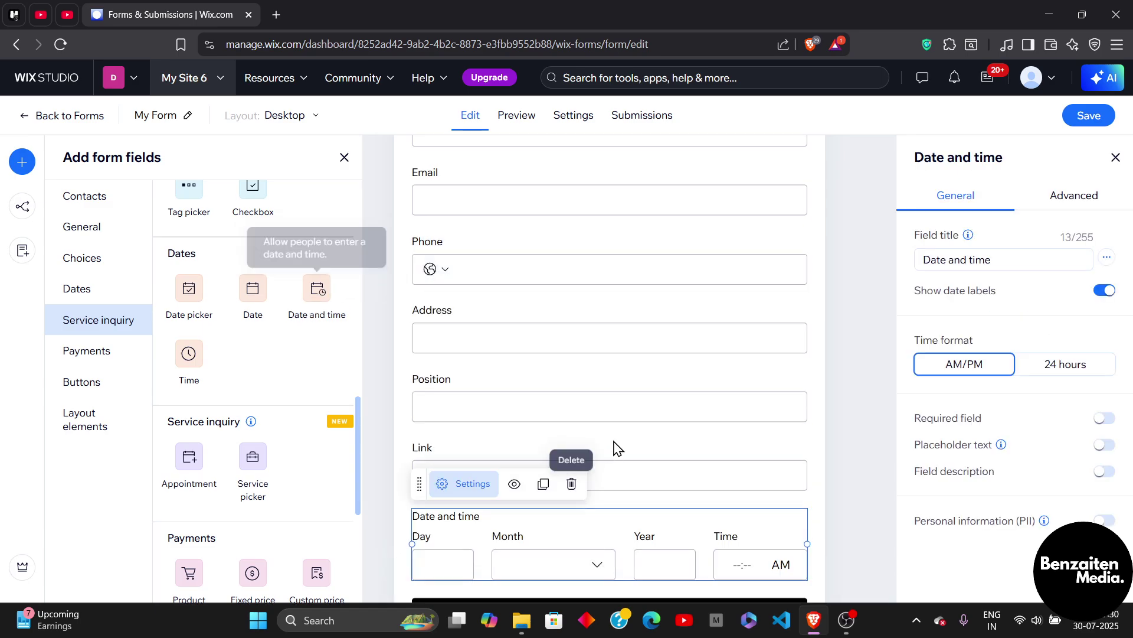
left_click(868, 429)
left_click(437, 495)
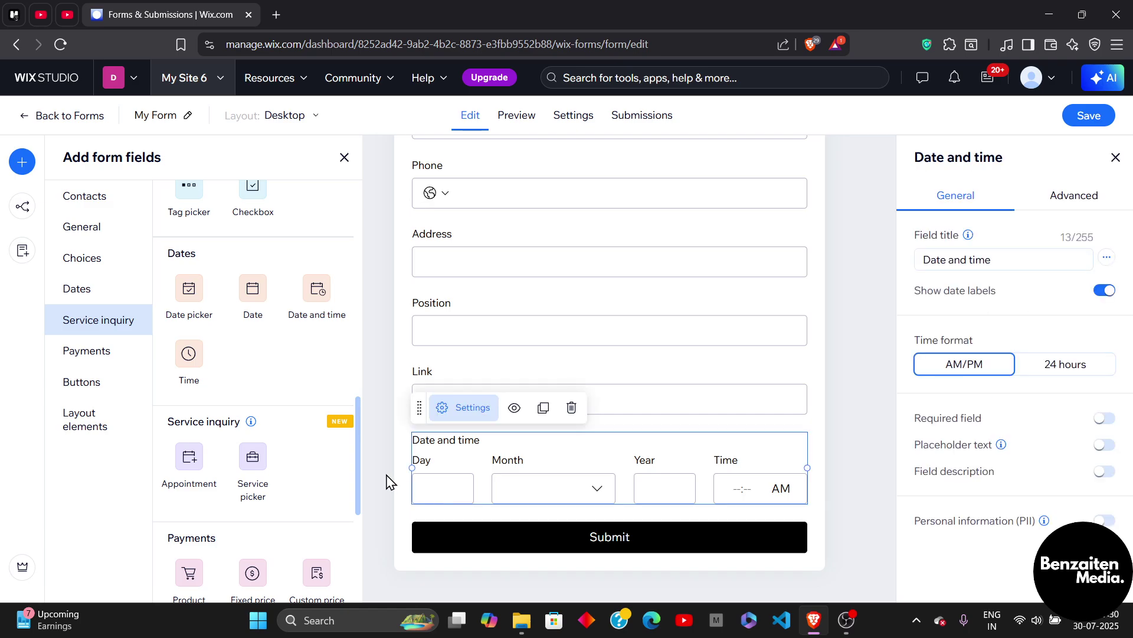
left_click(389, 481)
left_click(453, 478)
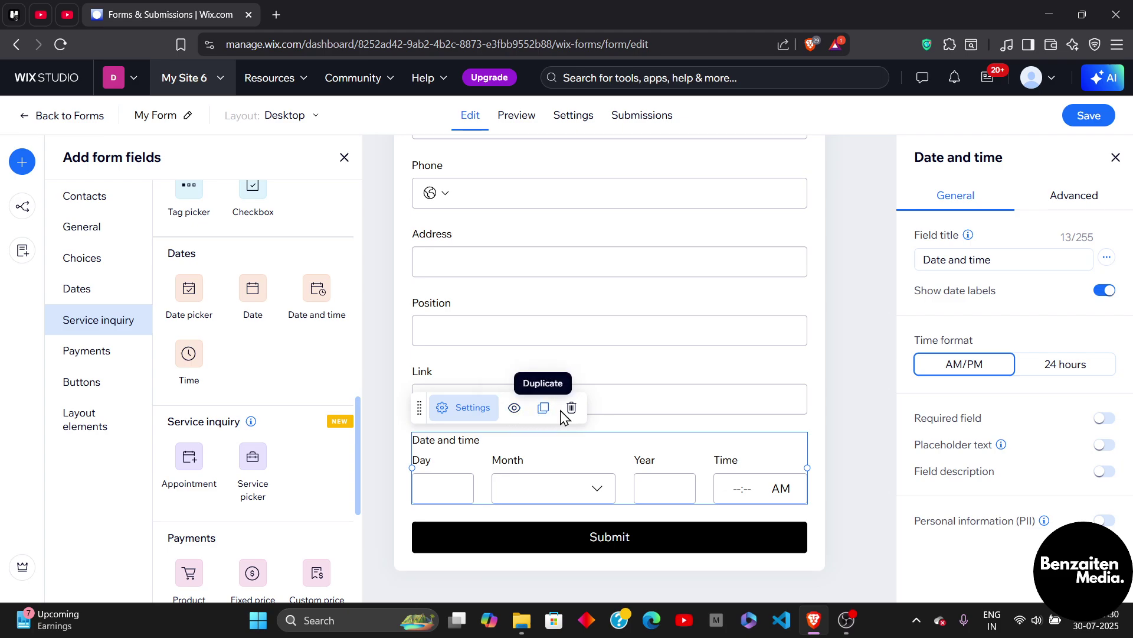
left_click(391, 457)
- Add a second Submit button to the end of the form and delete it again
scroll(293, 494, "down", 3)
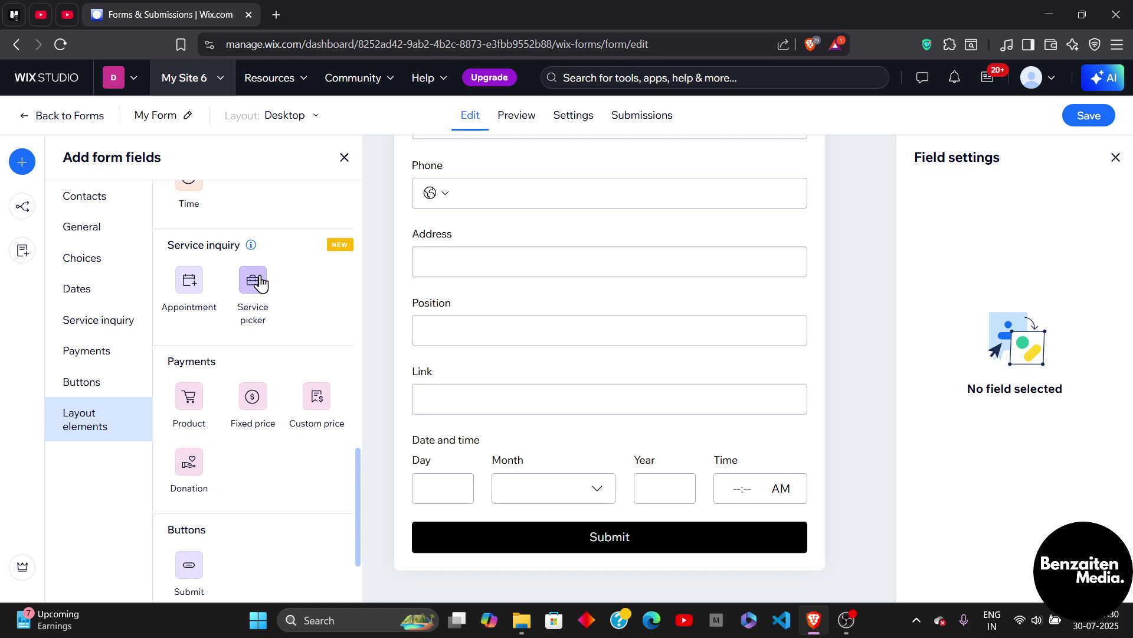
scroll(246, 314, "down", 2)
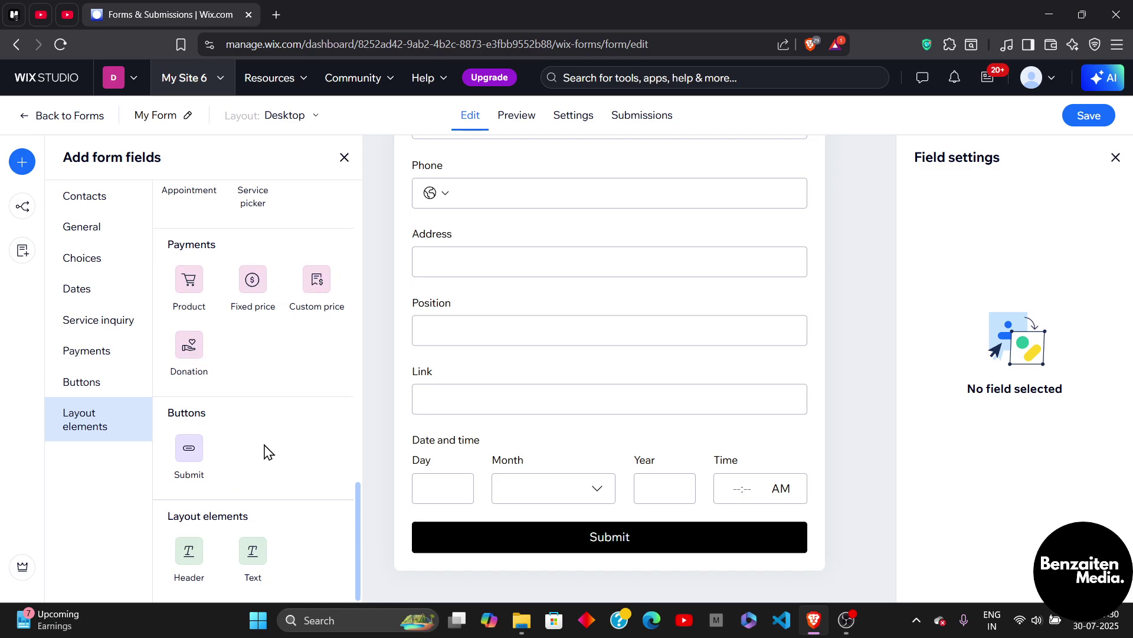
left_click_drag(185, 456, 489, 582)
scroll(816, 449, "down", 1)
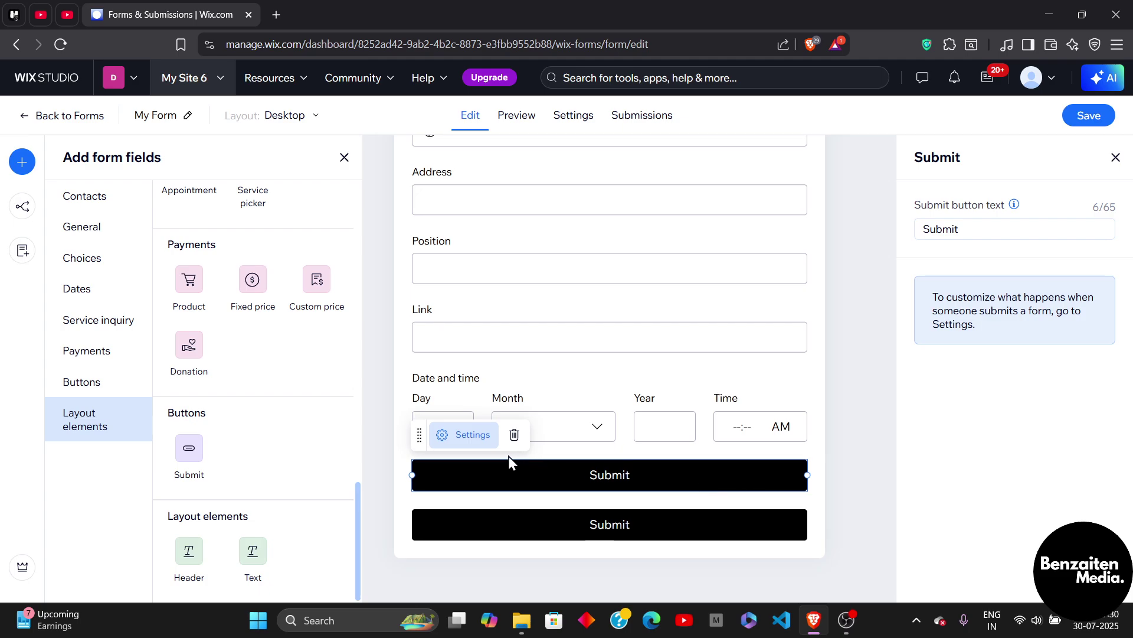
left_click(514, 440)
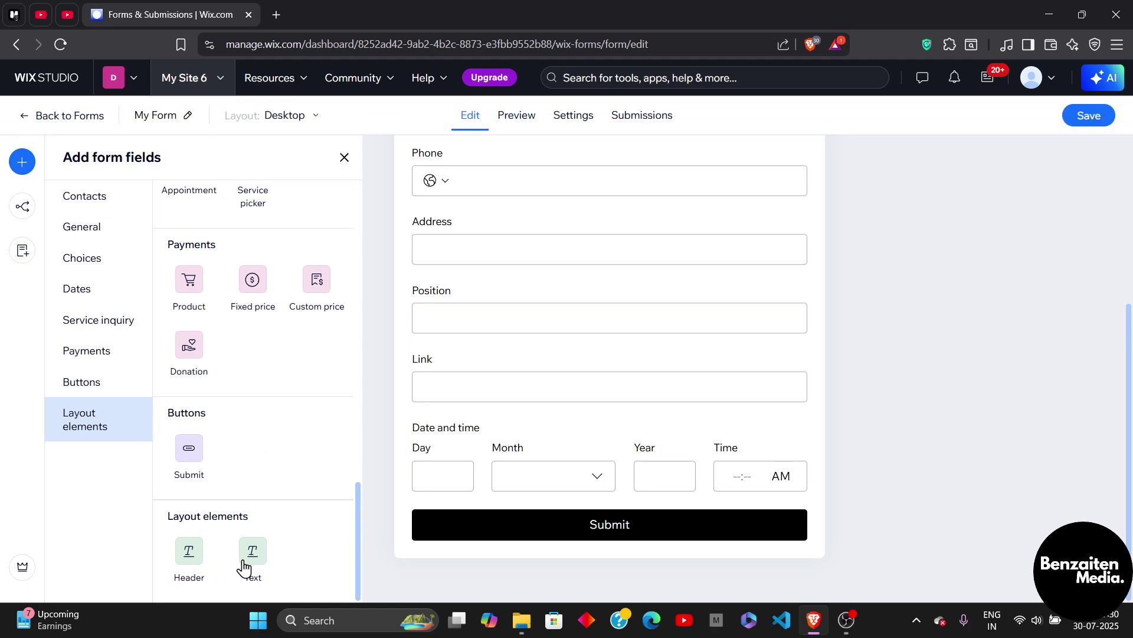
- Add a Text layout element between the Date and time field and the Submit button
left_click_drag(253, 566, 484, 514)
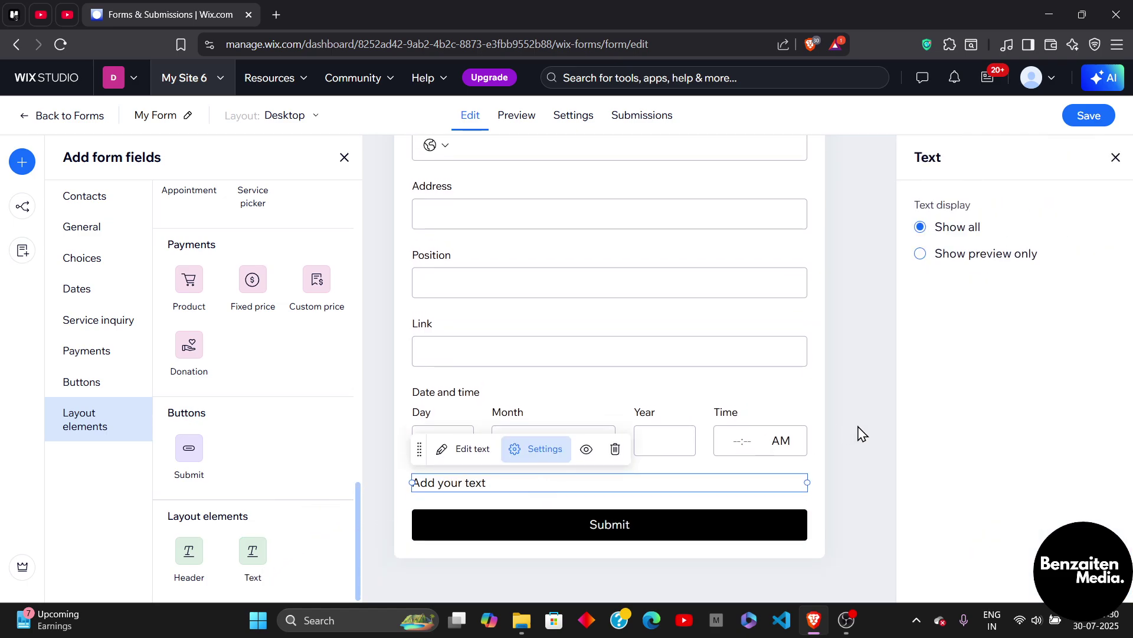
left_click(860, 434)
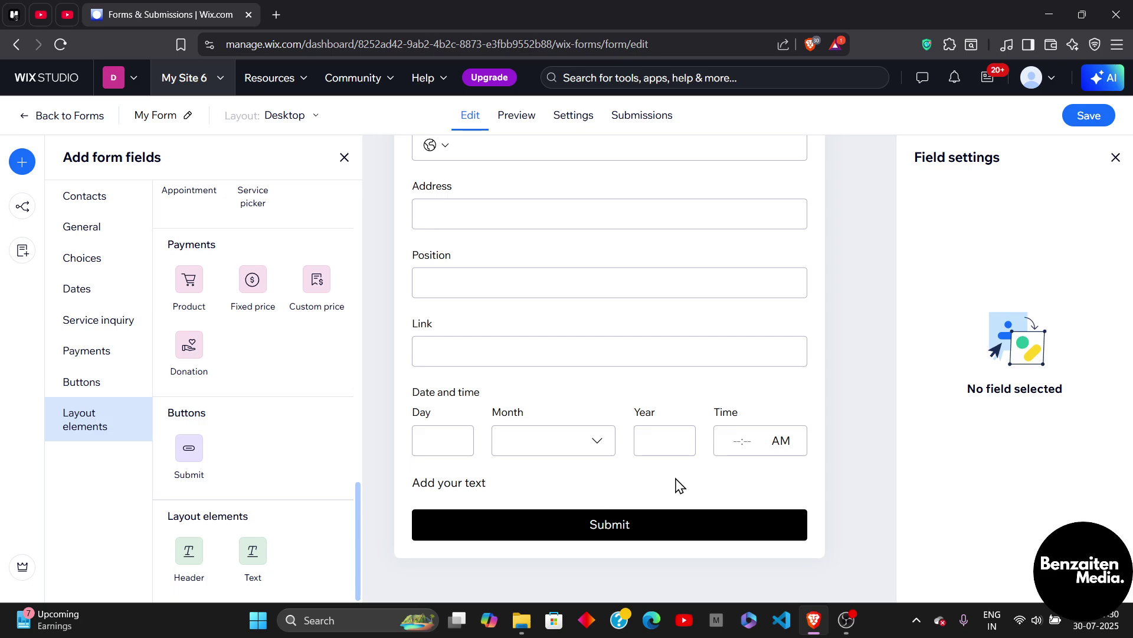
scroll(703, 336, "up", 5)
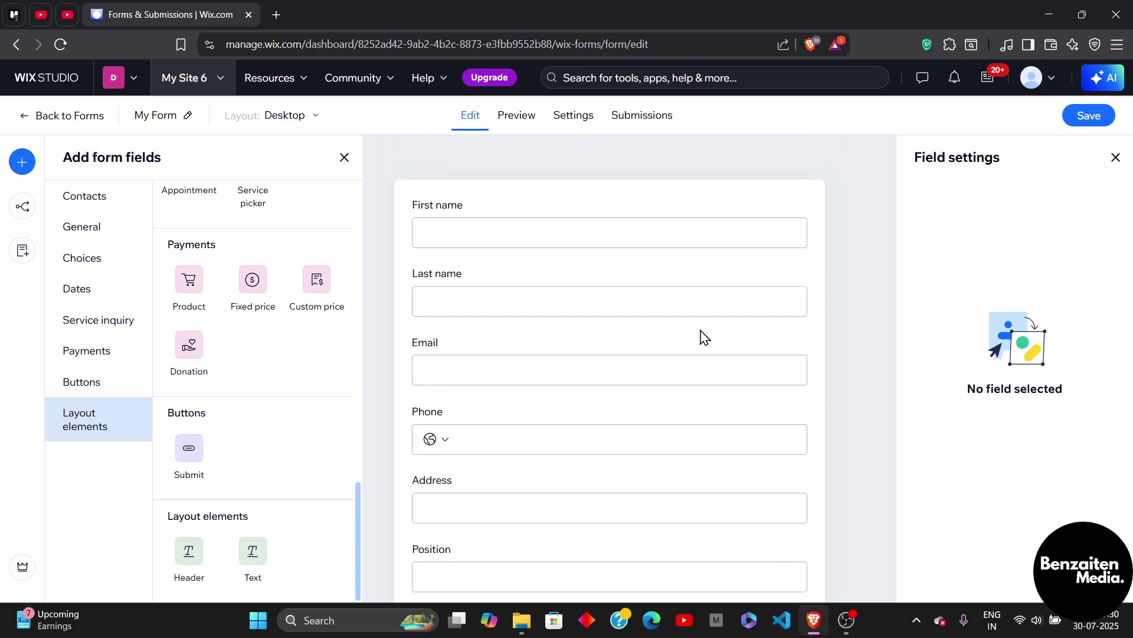
- Examine the form's preview, its settings and its submissions page
left_click(511, 119)
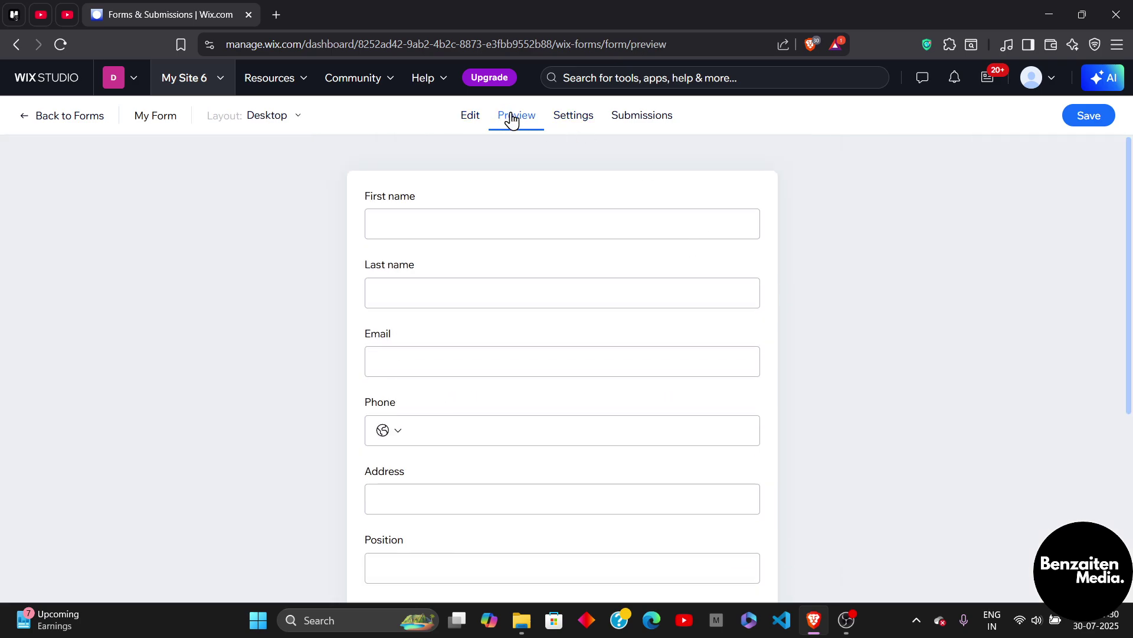
scroll(578, 327, "down", 5)
scroll(577, 326, "up", 5)
left_click(587, 119)
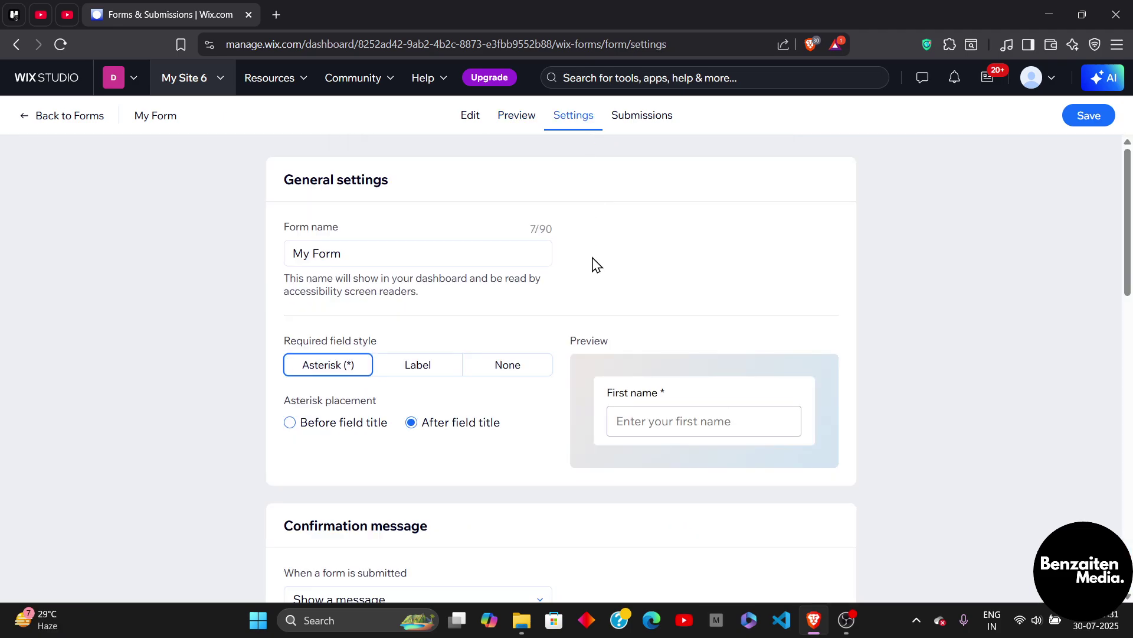
scroll(595, 263, "down", 3)
scroll(596, 263, "up", 3)
left_click(657, 117)
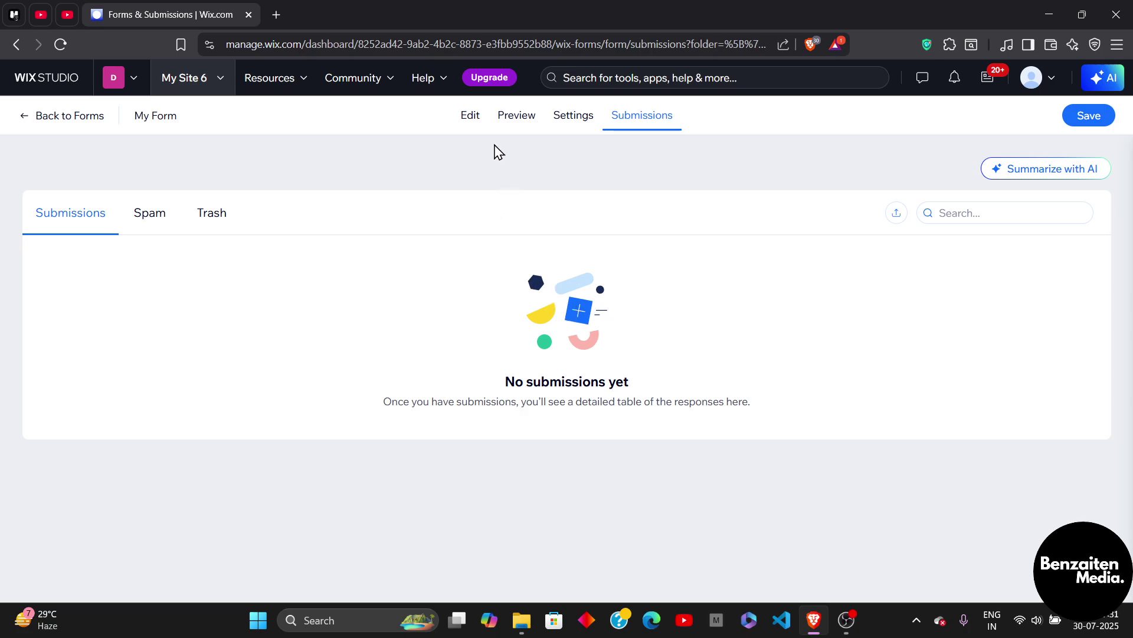
- Return to editing the form and save it
left_click(469, 114)
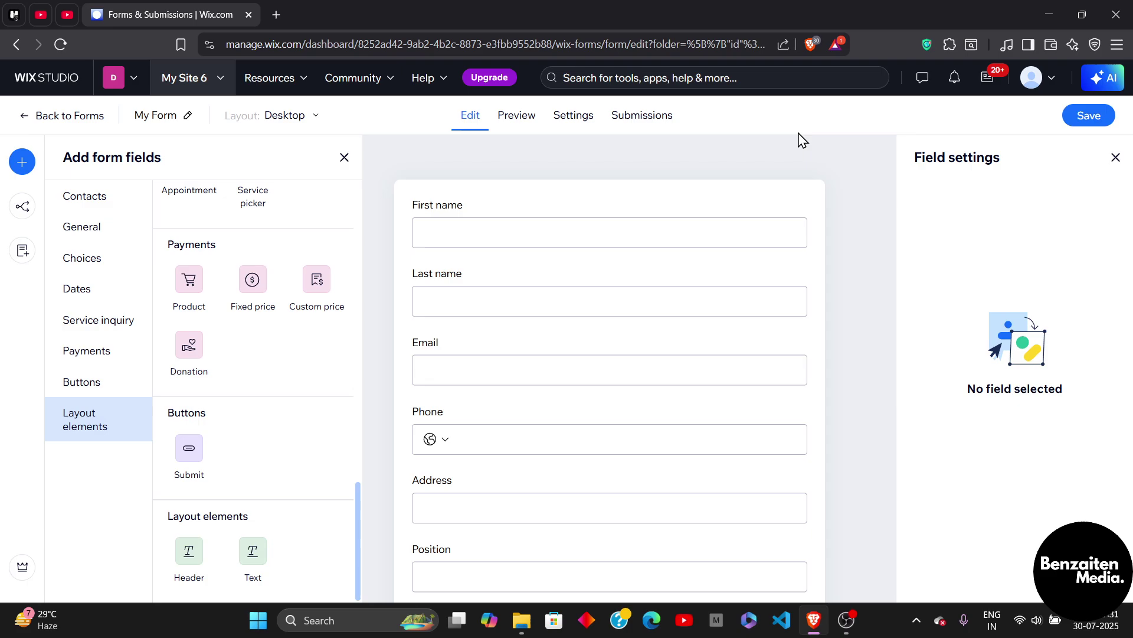
left_click(1088, 116)
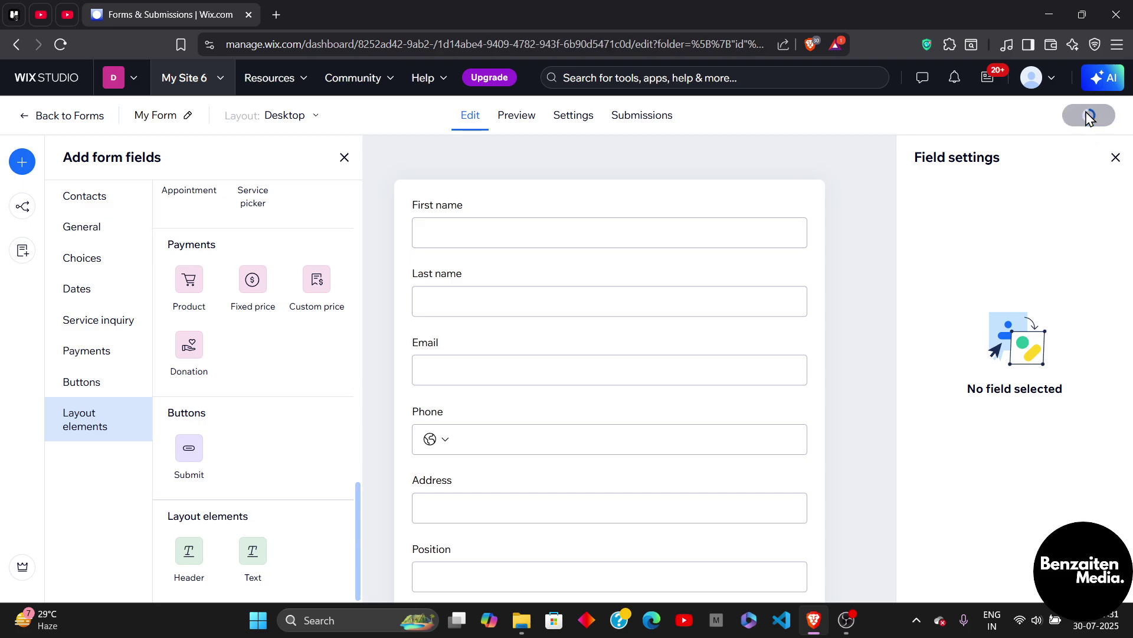